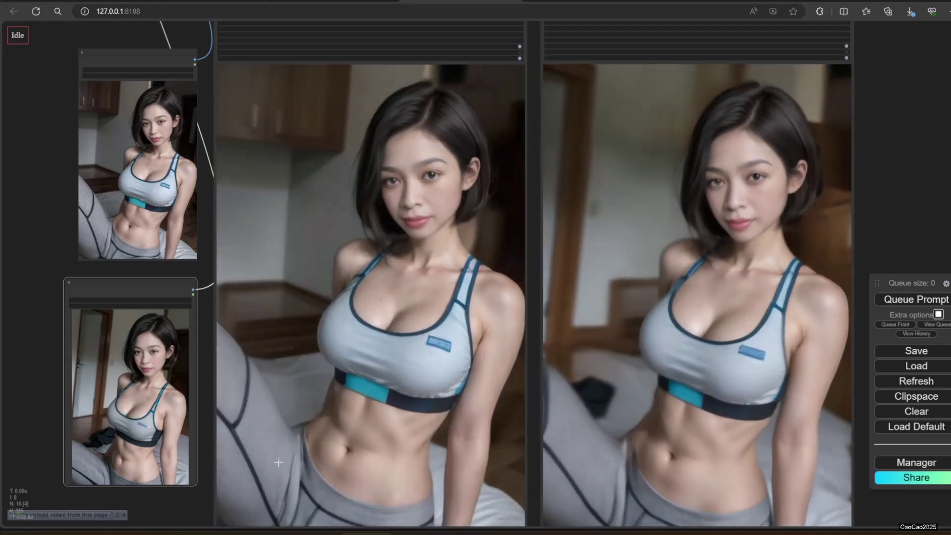
- Scroll the canvas to review the two interpolated Video Combine previews
scroll(51, 265, "down", 1)
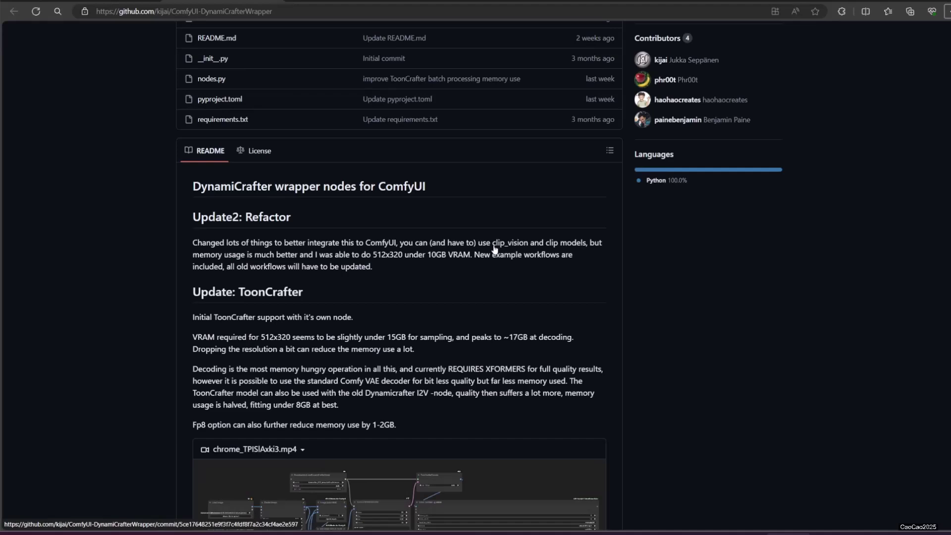
scroll(495, 250, "down", 1)
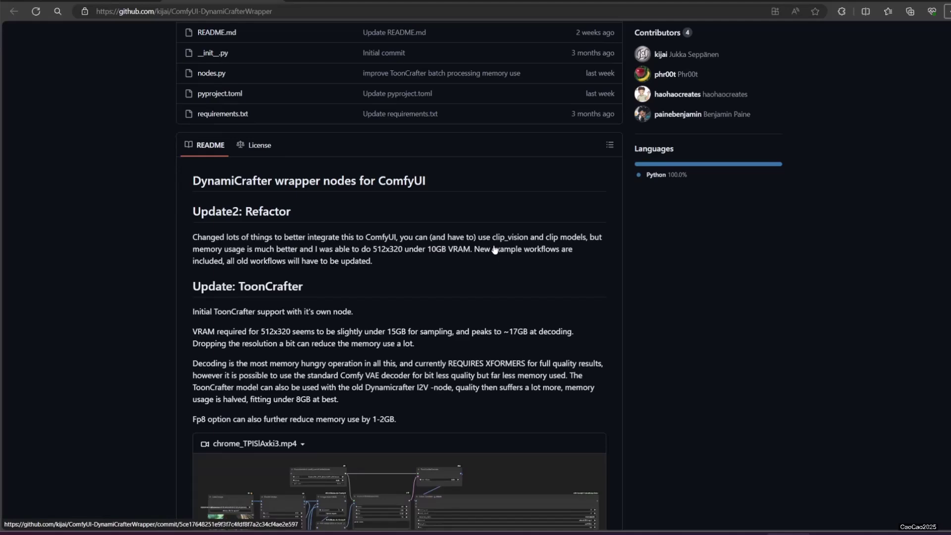
- Read the DynamiCrafterWrapper README down to Installing and copy the repository URL
scroll(494, 249, "down", 2)
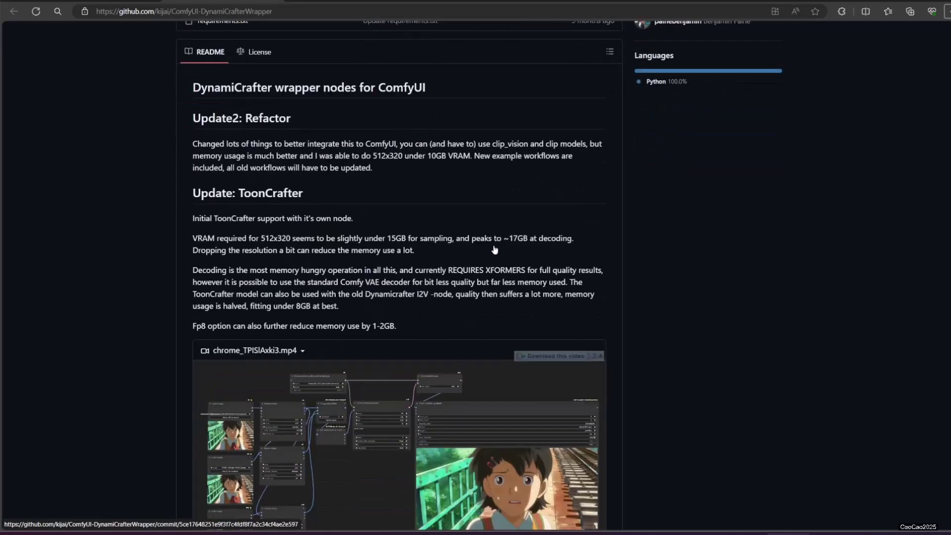
left_click_drag(222, 194, 287, 194)
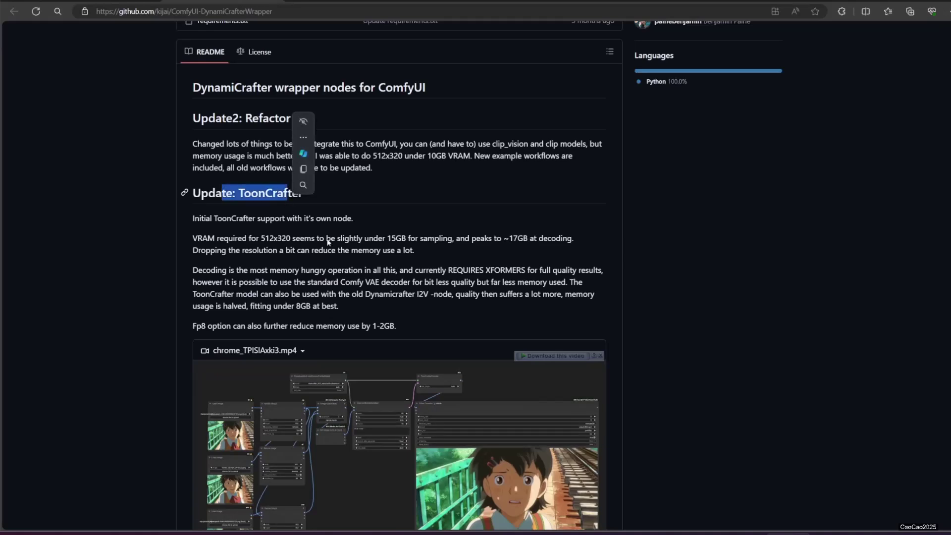
scroll(328, 241, "down", 7)
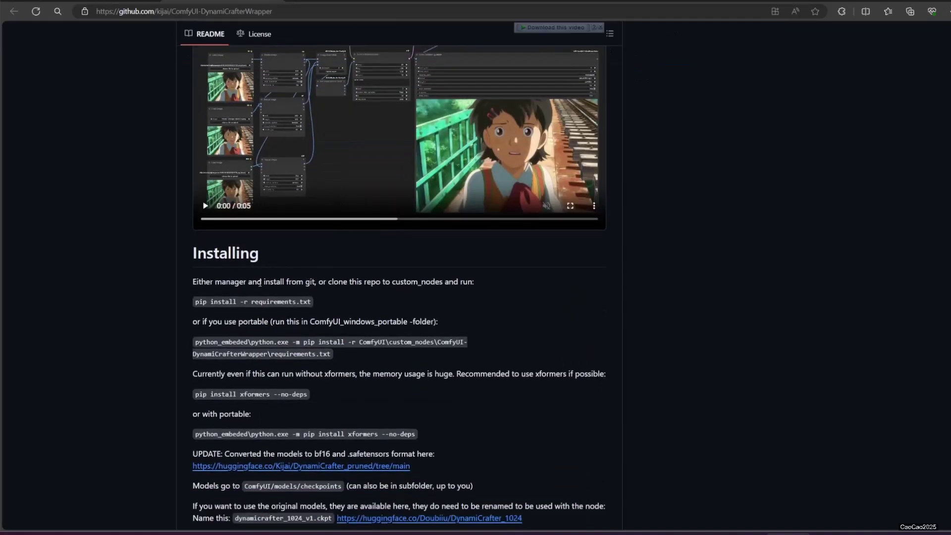
left_click(308, 11)
key("ctrl+c")
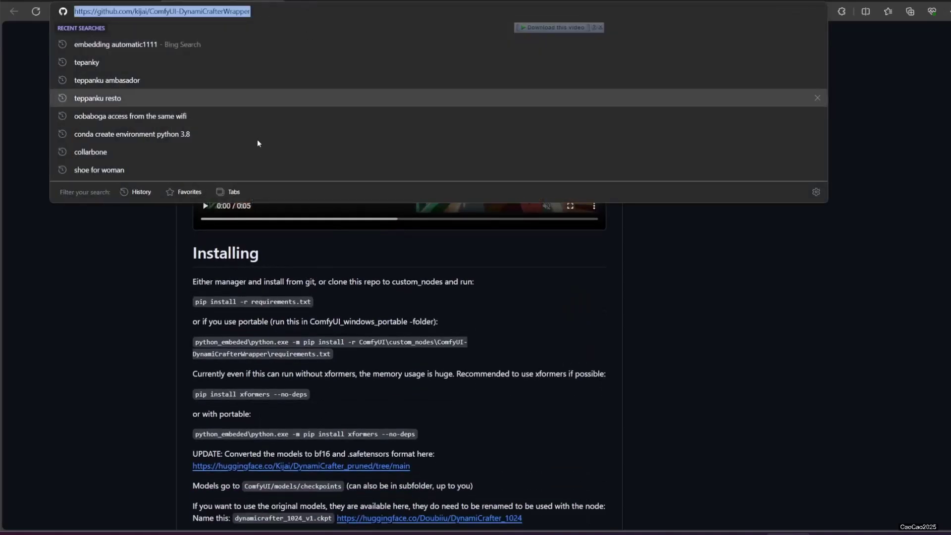
left_click(115, 337)
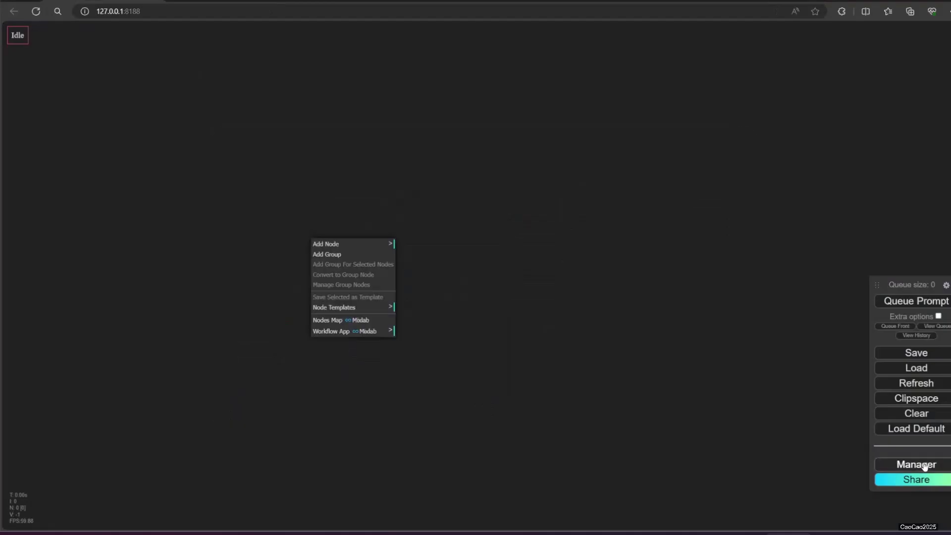
- Install ComfyUI-DynamiCrafterWrapper via Manager's Git URL option and confirm the server restart in the console
left_click(924, 466)
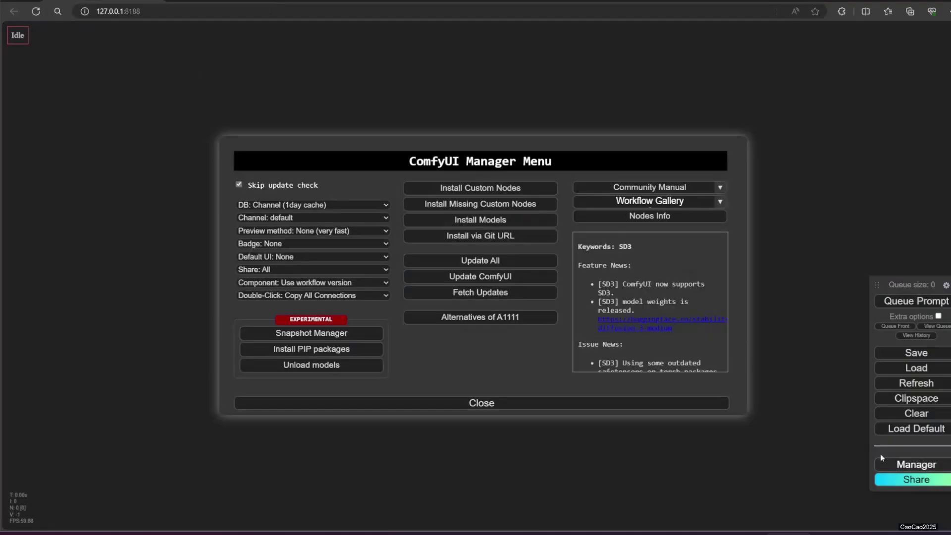
left_click(477, 238)
key("ctrl+v")
left_click(528, 80)
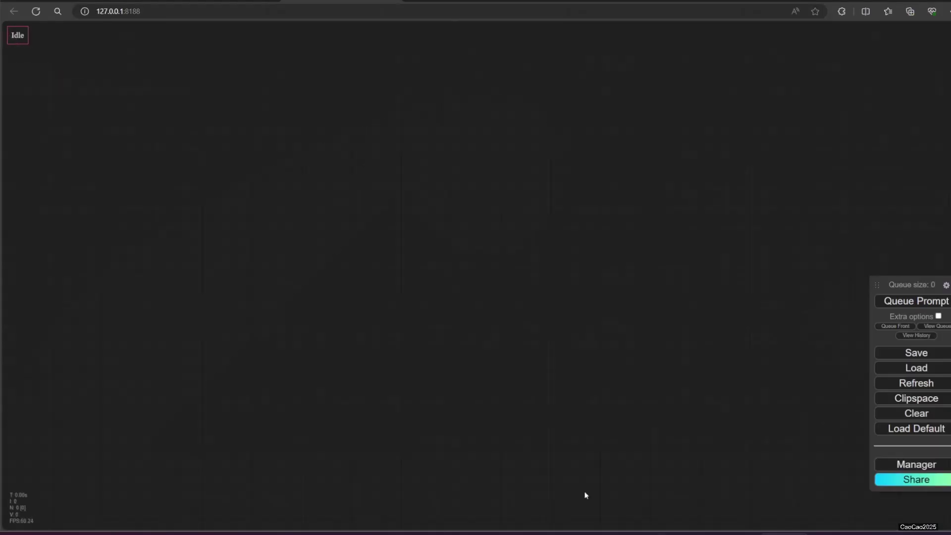
left_click(763, 490)
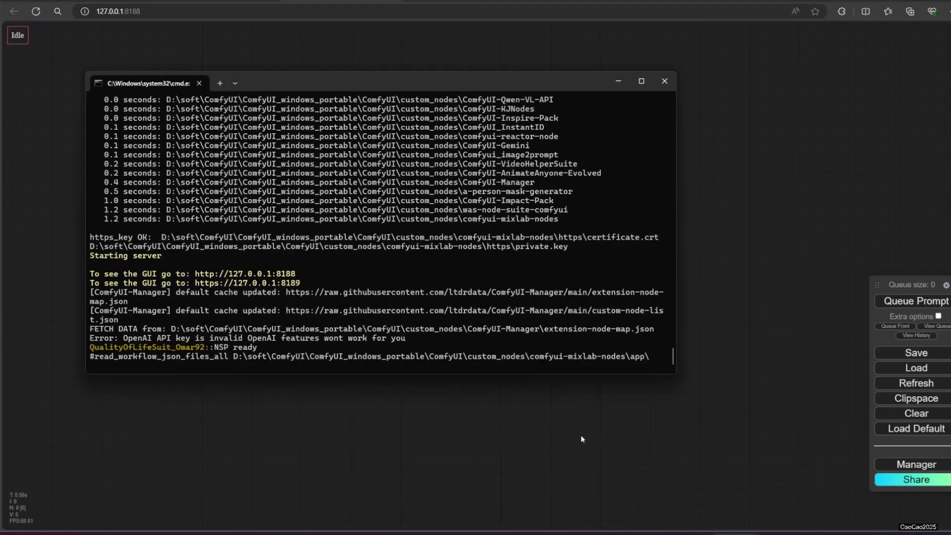
left_click(581, 478)
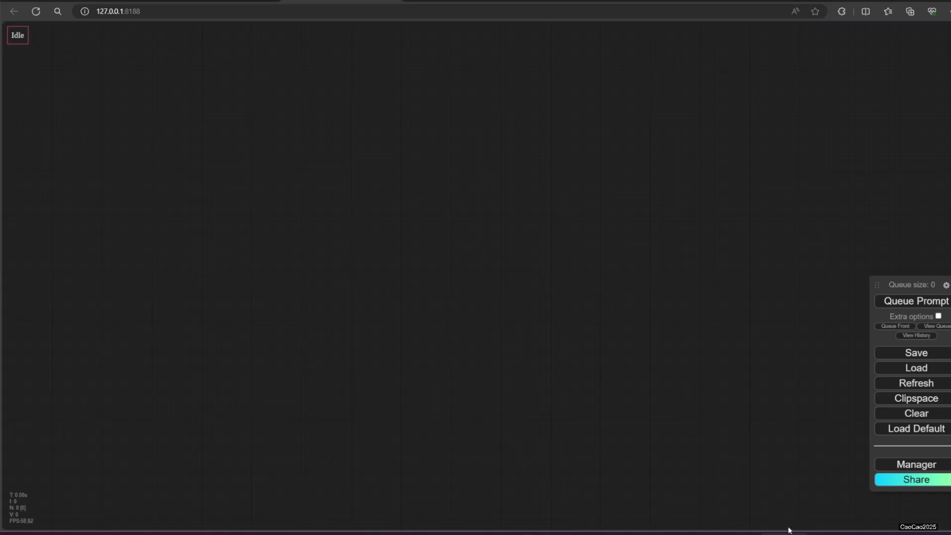
- Copy the portable python_embeded pip install -r requirements.txt command from the README
left_click(240, 4)
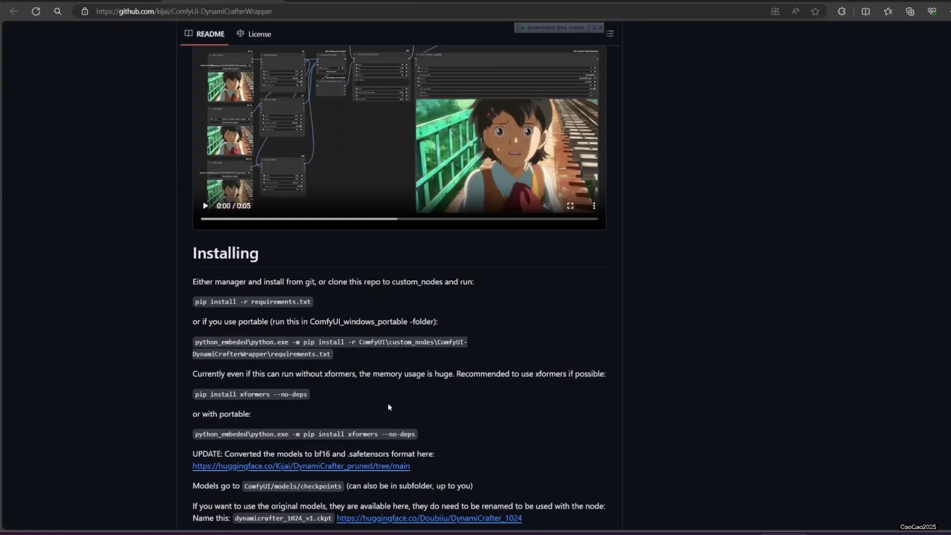
left_click_drag(196, 342, 333, 355)
key("ctrl+c")
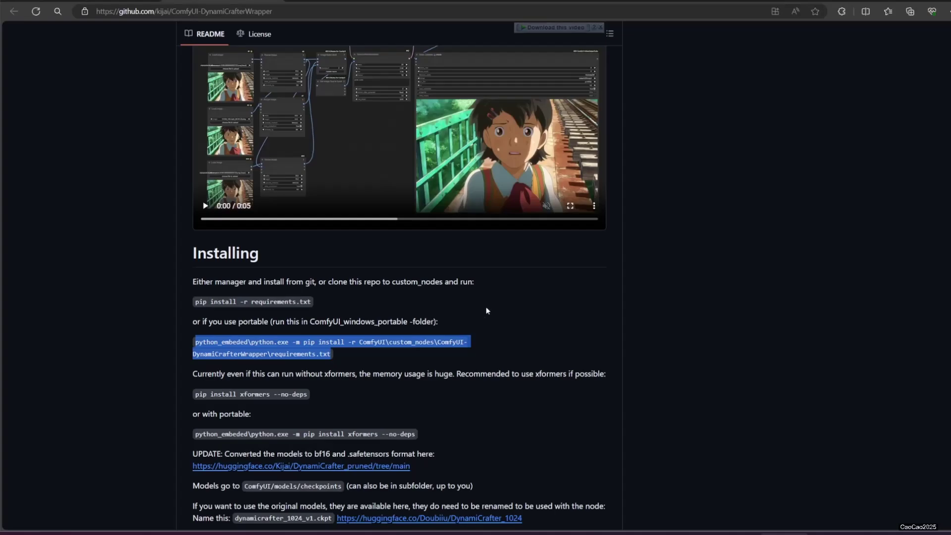
key("alt+Tab")
- Open a cmd console in ComfyUI_windows_portable and run the pasted requirements install command
left_click(501, 10)
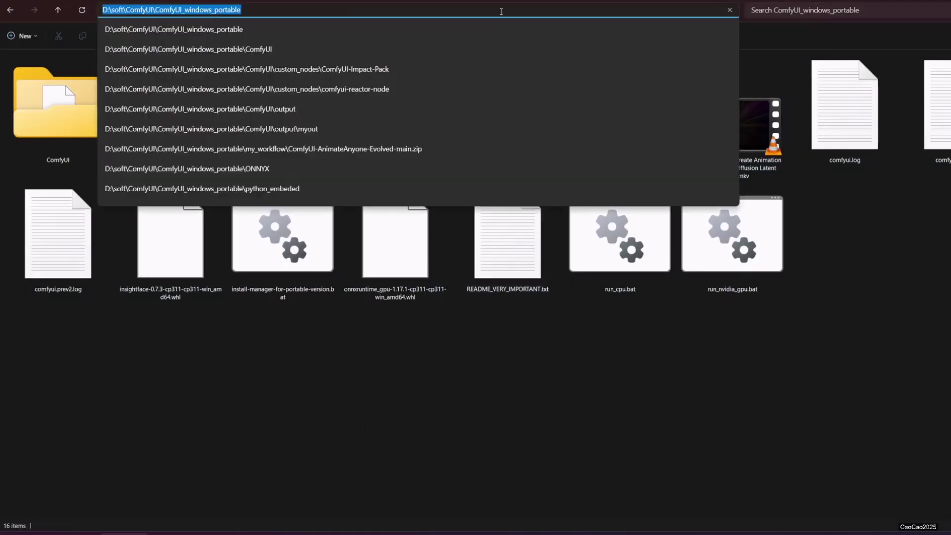
type("cmd")
key("Return")
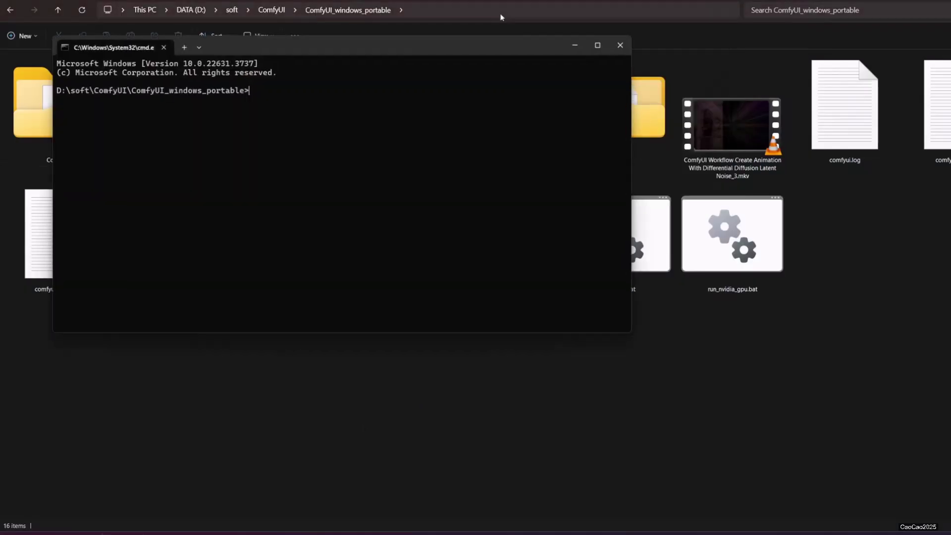
key("ctrl+v")
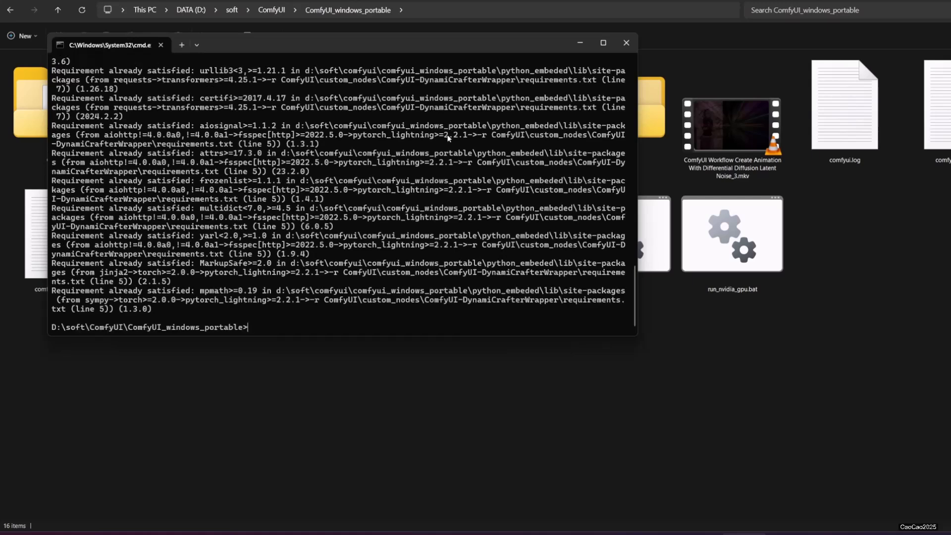
left_click(342, 424)
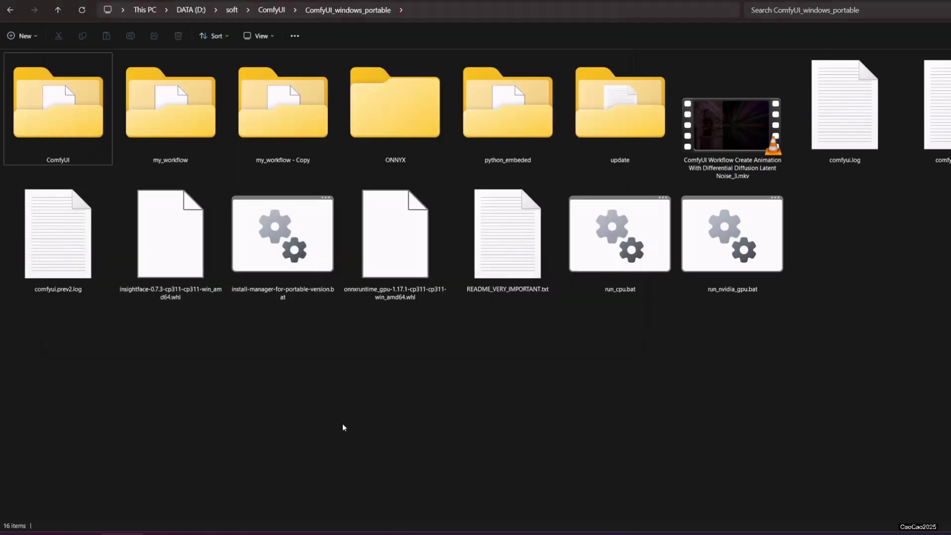
- Copy the portable xformers pip install command from the README and run it in the console
key("alt+Tab")
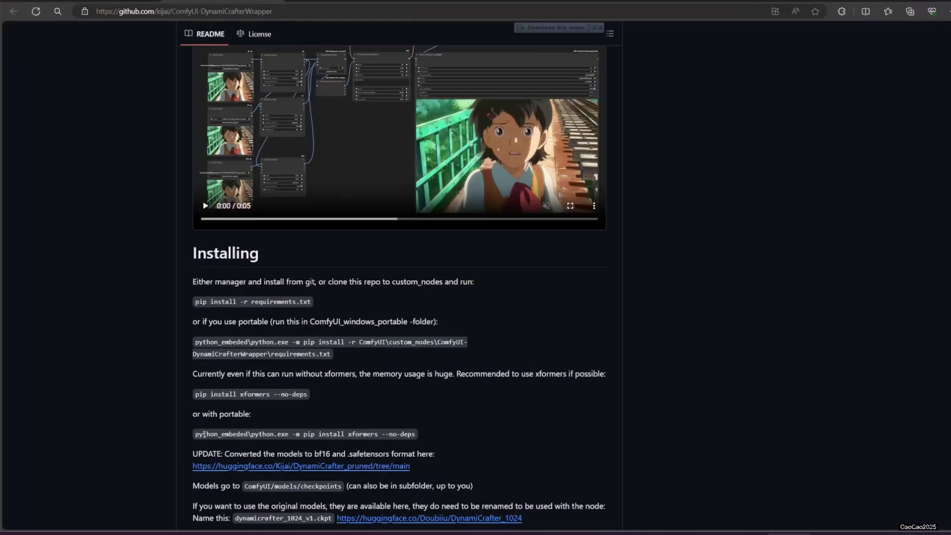
left_click_drag(196, 434, 398, 440)
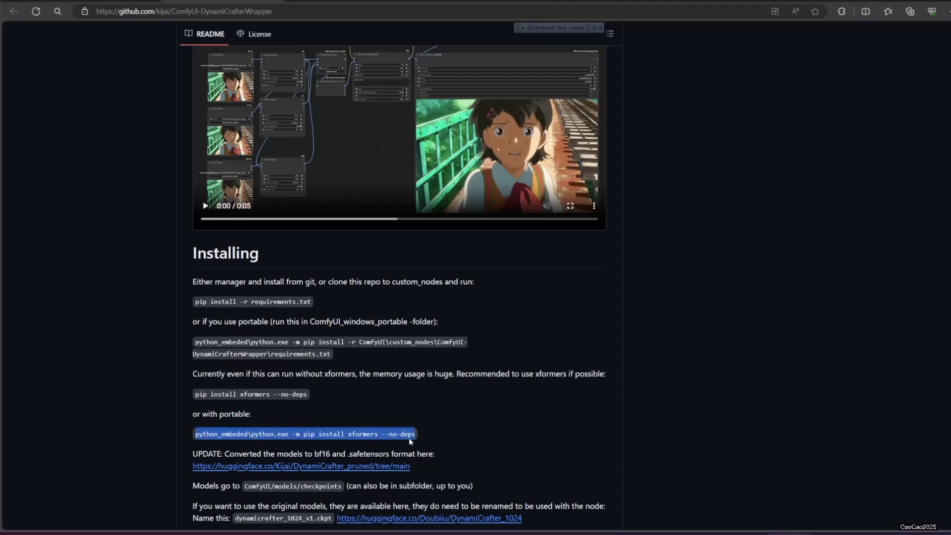
right_click(410, 441)
left_click(439, 403)
key("alt+Tab")
key("Escape")
key("ctrl+v")
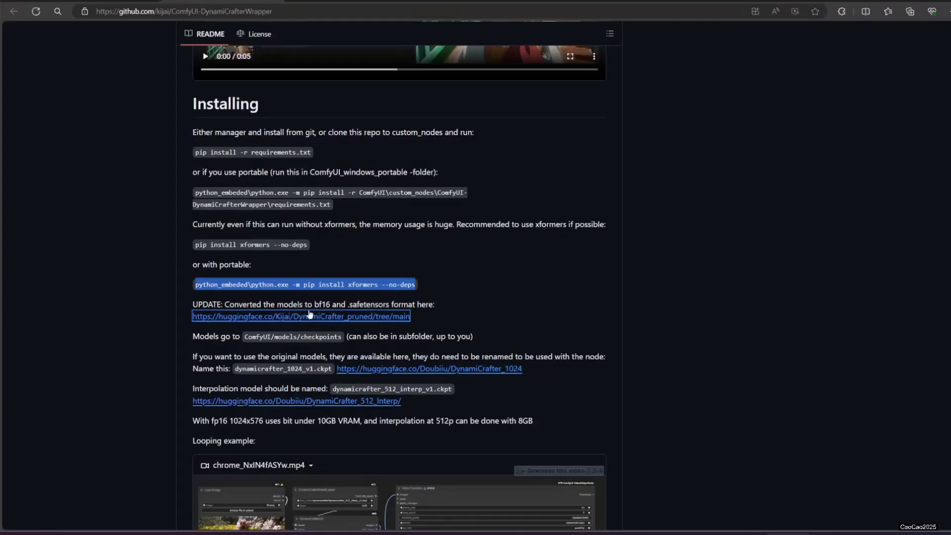
- Open the Hugging Face models link in a new tab, then load a ToonCrafter example workflow
right_click(307, 317)
left_click(310, 325)
left_click(319, 2)
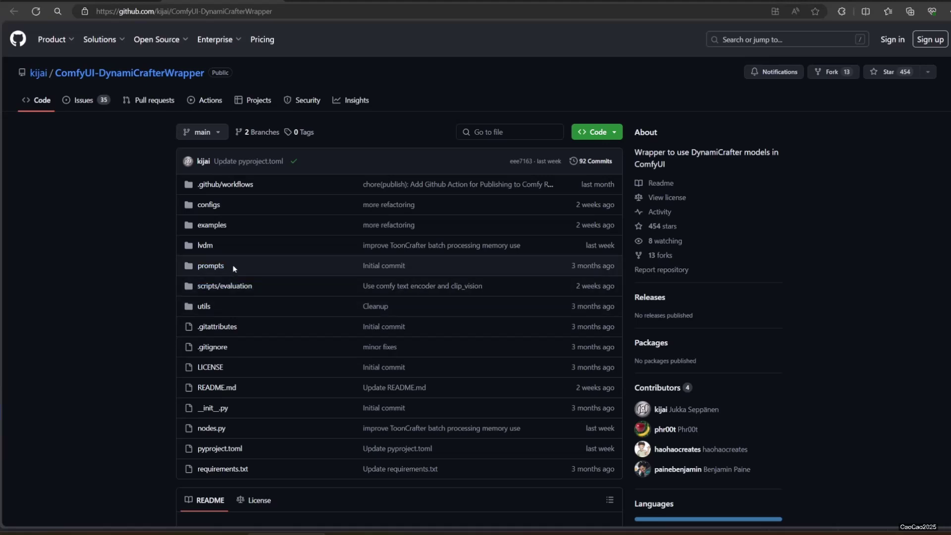
left_click(220, 226)
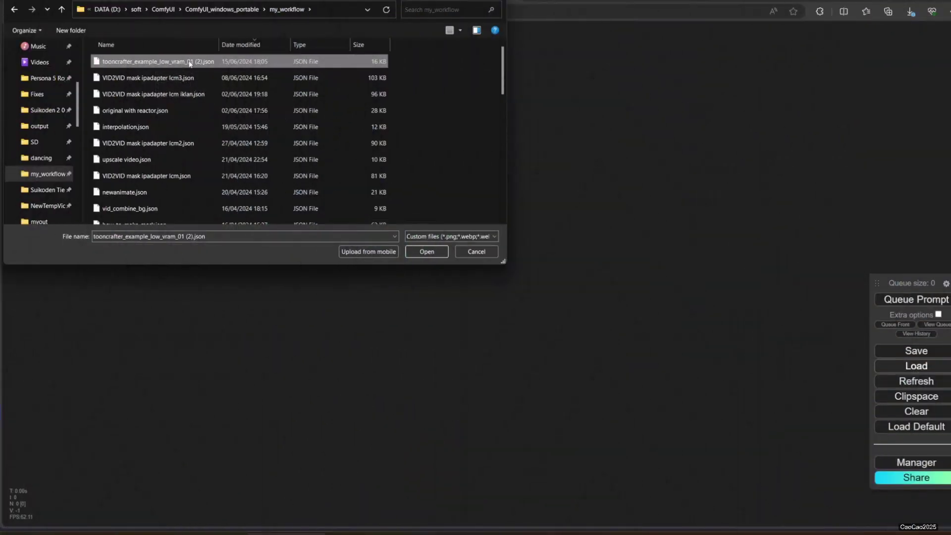
double_click(188, 64)
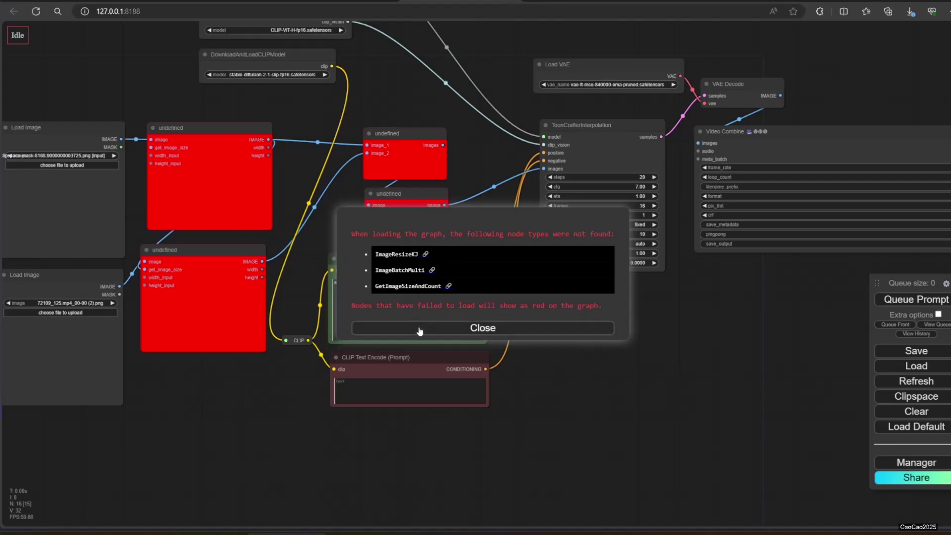
- Close the missing-nodes warning and run Manager's Install Missing Custom Nodes
left_click(419, 330)
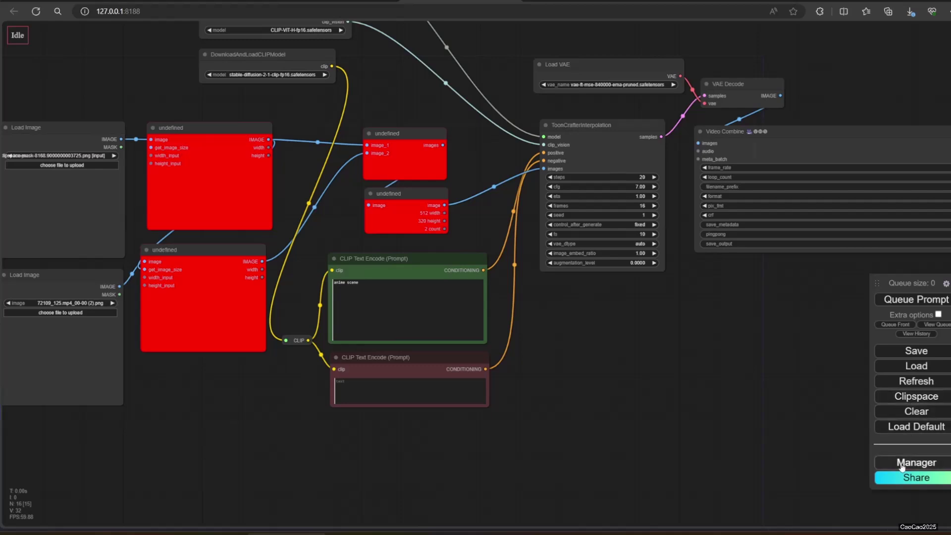
left_click(901, 465)
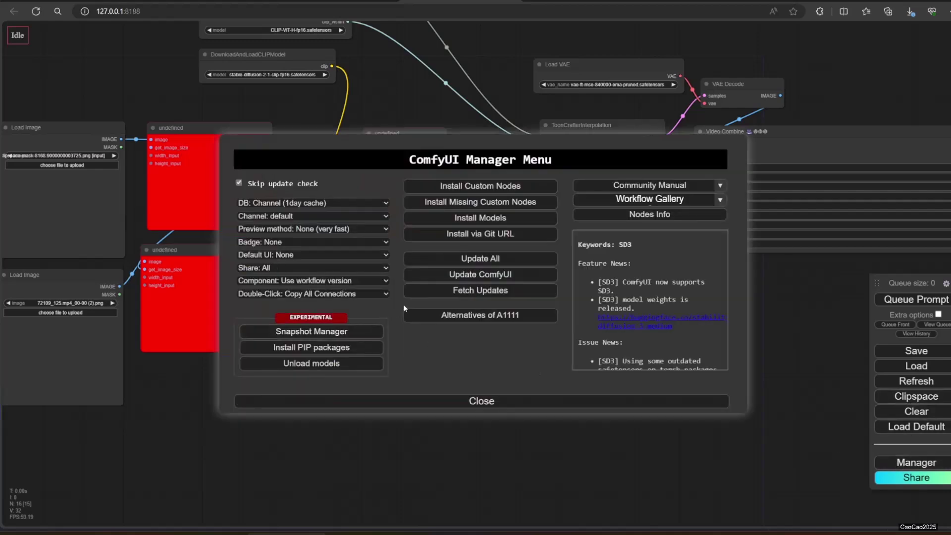
left_click(489, 204)
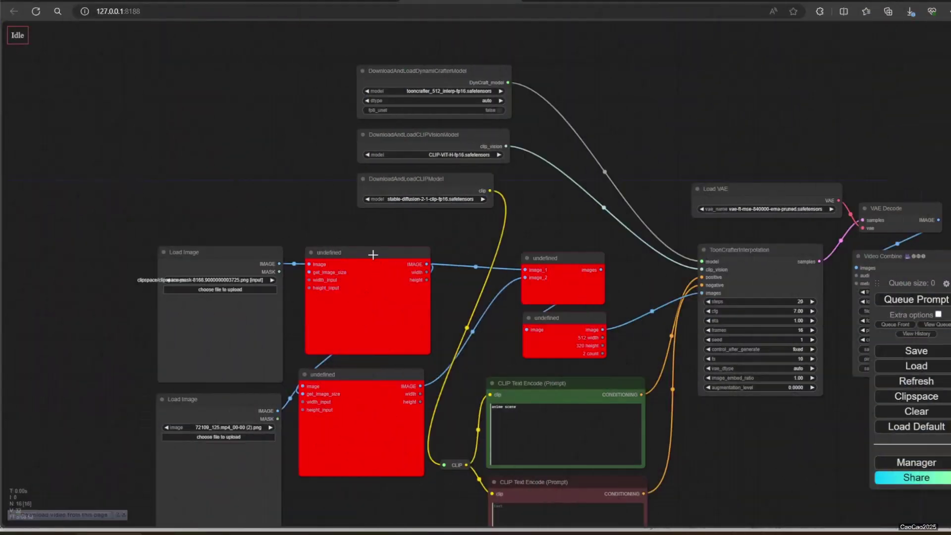
- Delete the four red undefined nodes from the workflow
key("Delete")
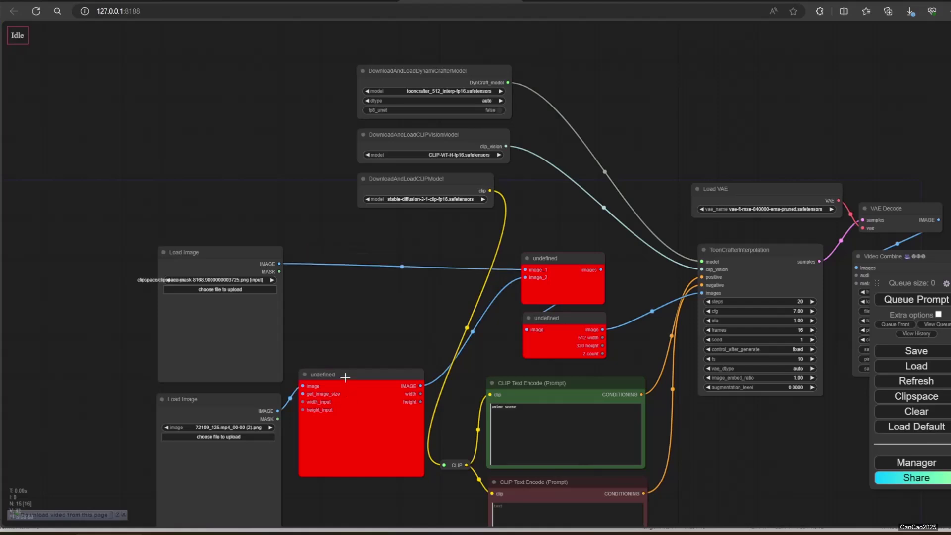
left_click(345, 377)
key("Delete")
left_click(543, 261)
key("Delete")
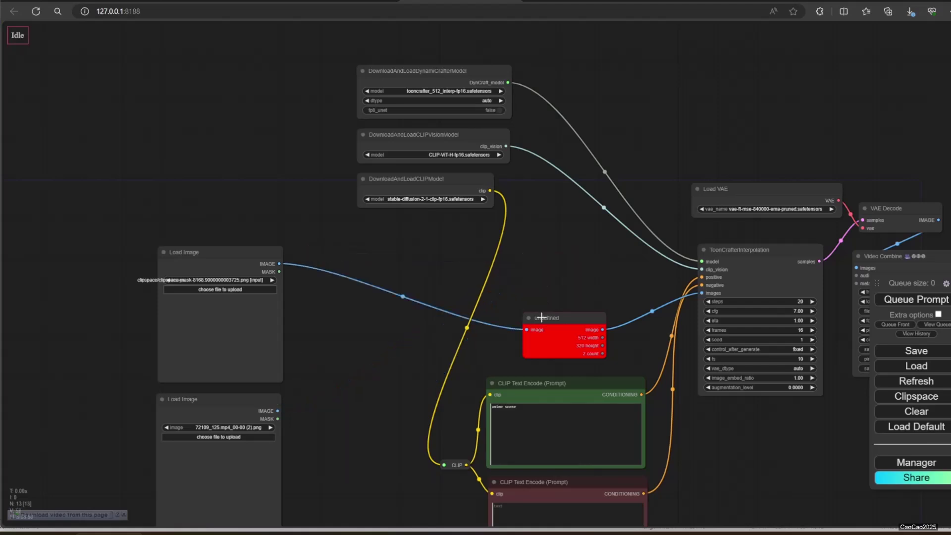
left_click(541, 317)
key("Delete")
- Add a Batch Images node combining c1.png and c2.png into ToonCrafterInterpolation's images input
double_click(342, 301)
type("batch")
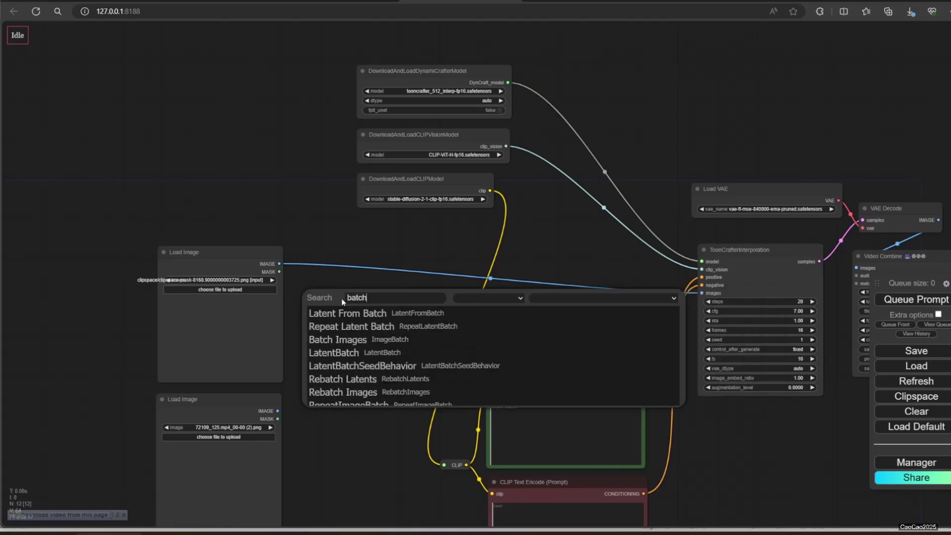
left_click(381, 340)
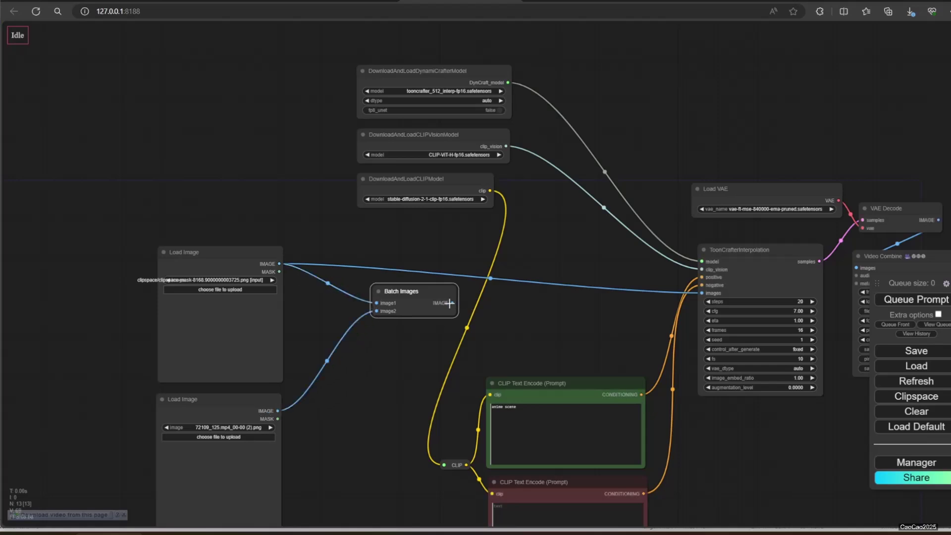
left_click_drag(704, 291, 702, 293)
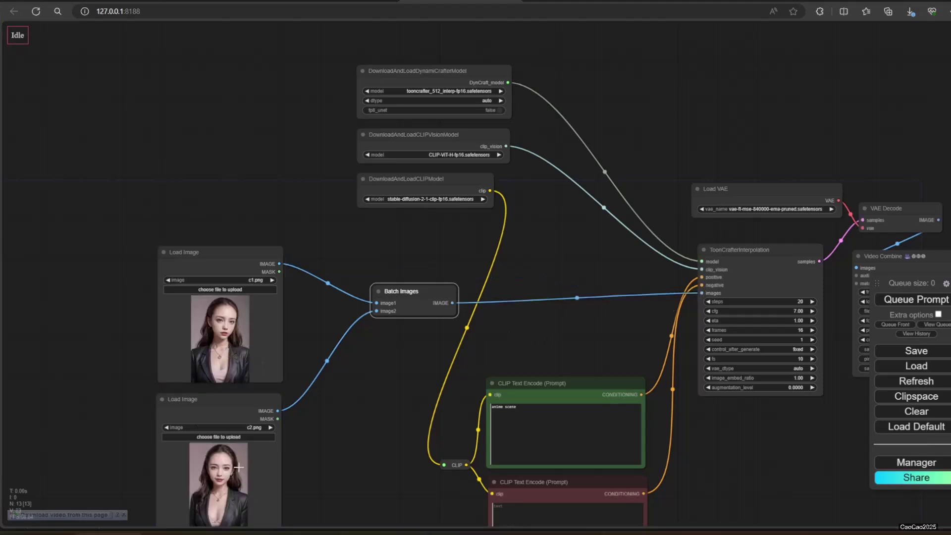
- Set the positive prompt to 'angry to smiling' and switch the CLIP and VAE model files
left_click_drag(379, 435, 346, 360)
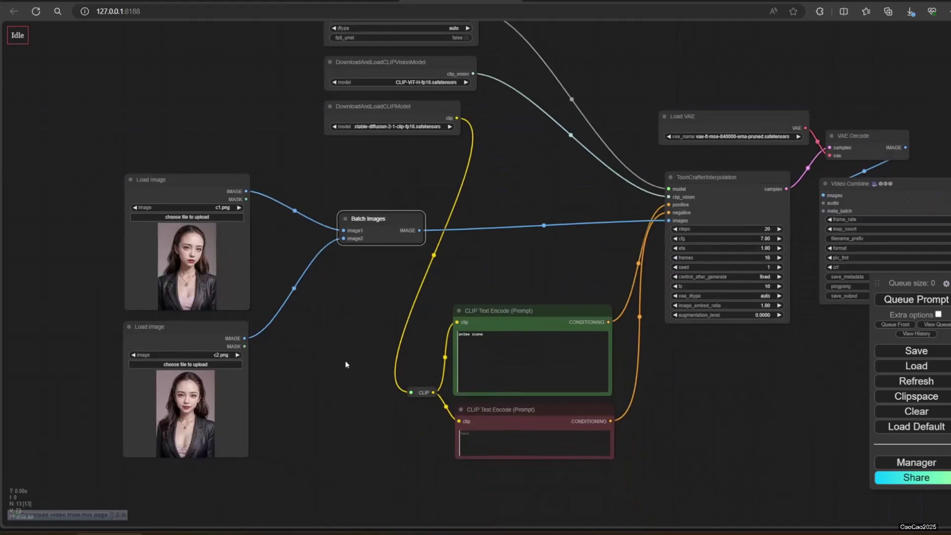
triple_click(485, 349)
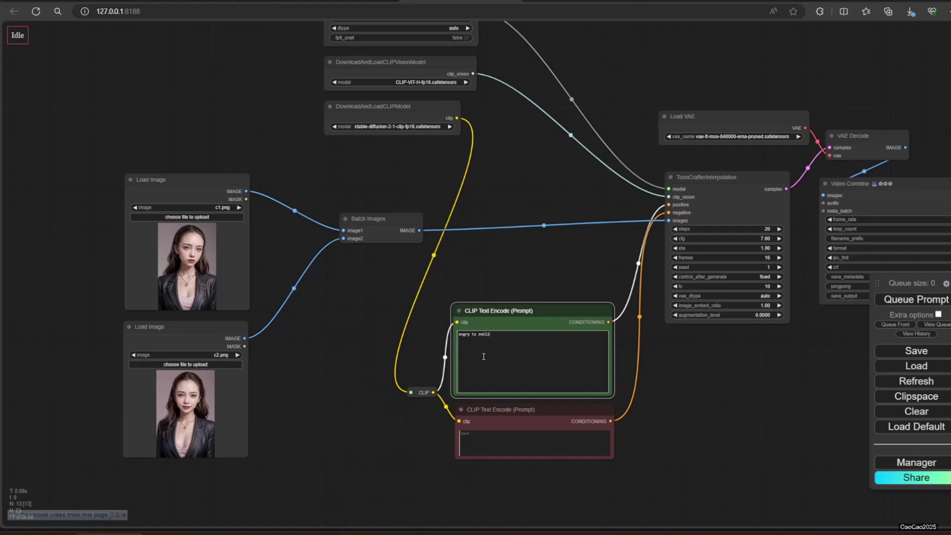
left_click_drag(599, 273, 502, 339)
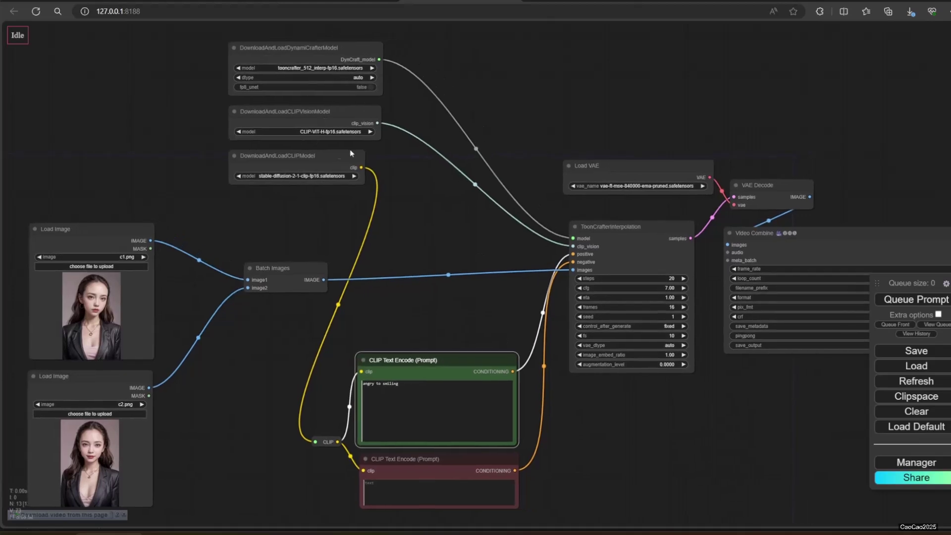
left_click(352, 176)
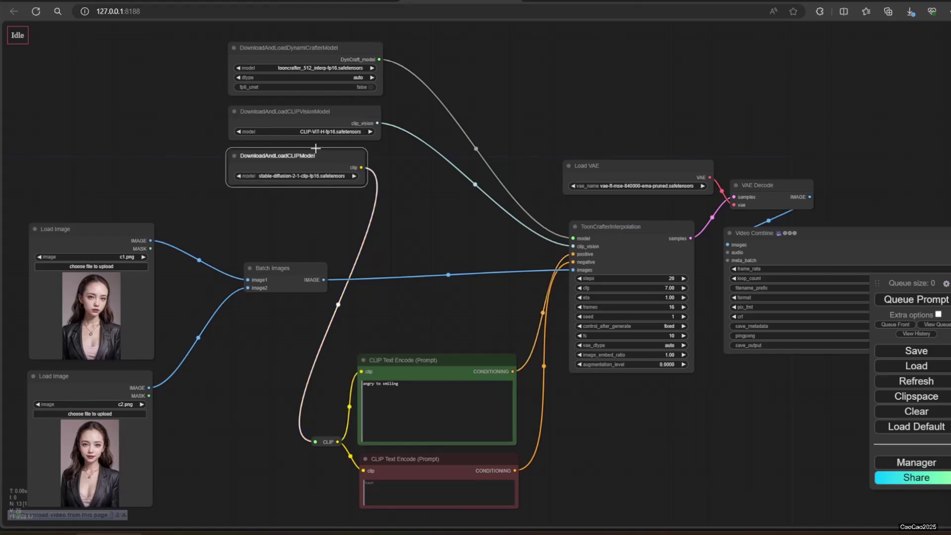
left_click(571, 186)
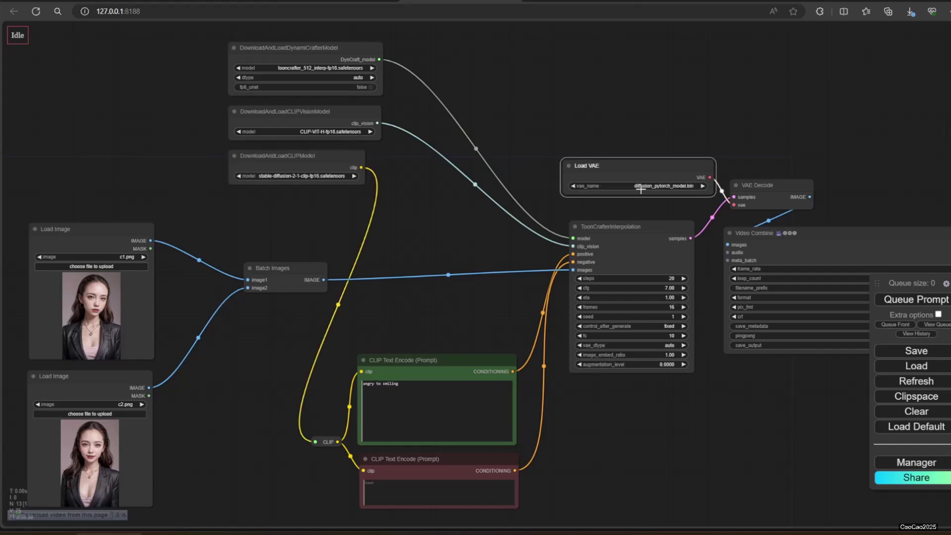
left_click_drag(727, 409, 354, 322)
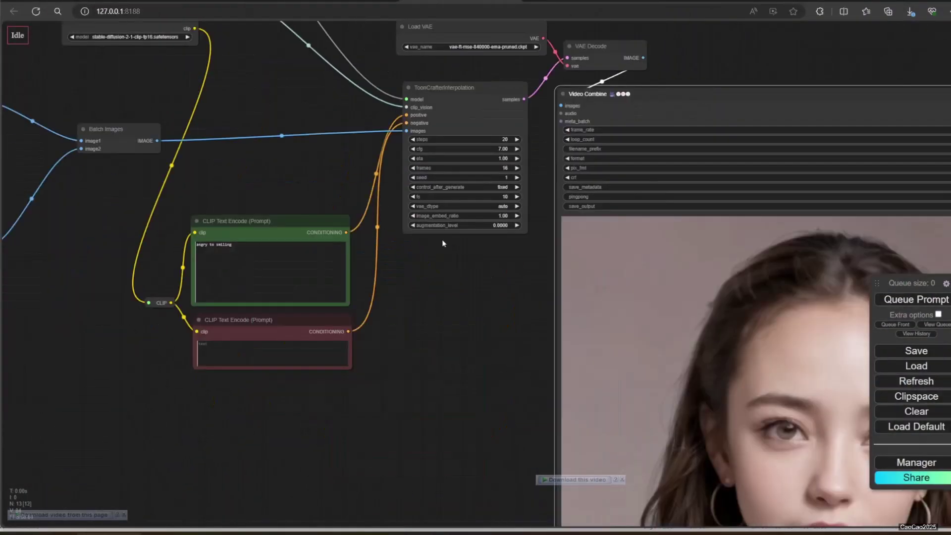
- Pan and zoom out to watch the finished ToonCrafter video preview in Video Combine
left_click_drag(442, 243, 242, 49)
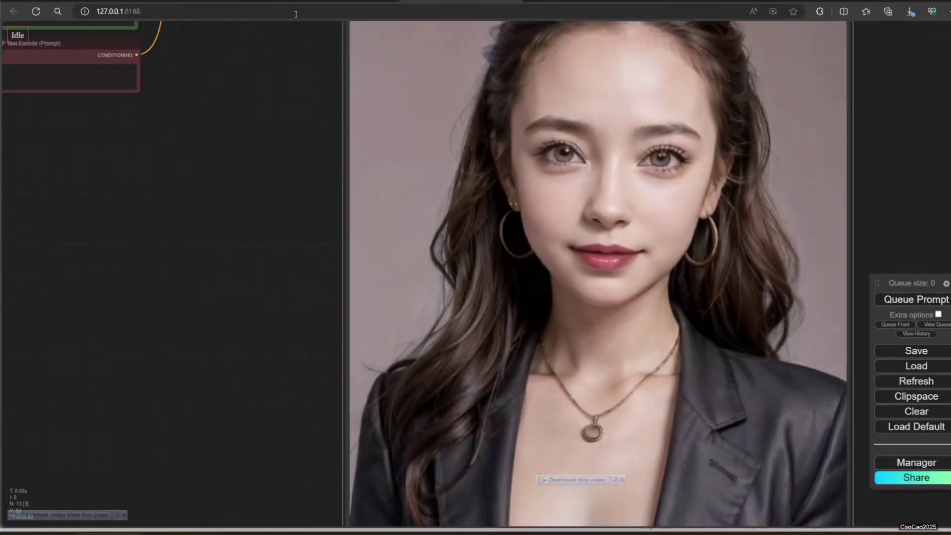
scroll(301, 190, "down", 4)
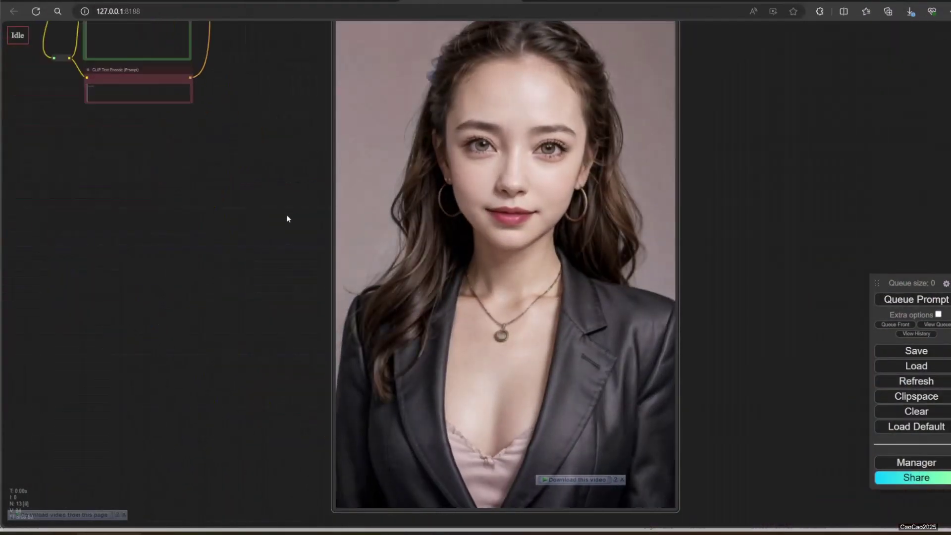
scroll(279, 236, "down", 1)
scroll(239, 230, "down", 1)
left_click_drag(239, 231, 266, 281)
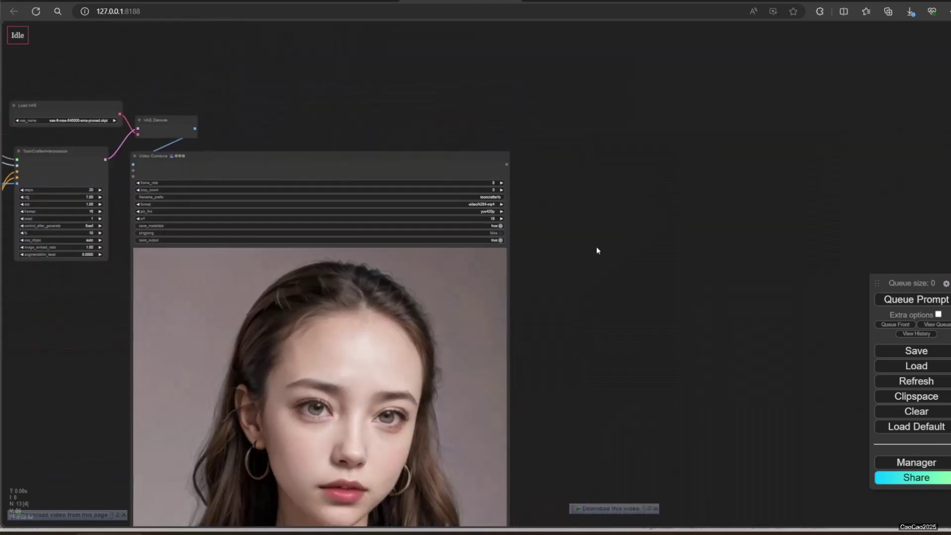
- Add a RIFE VFI node (rife47.pth, multiplier 2) beside the output via the 'RIFE' search
double_click(597, 247)
type("RIFE")
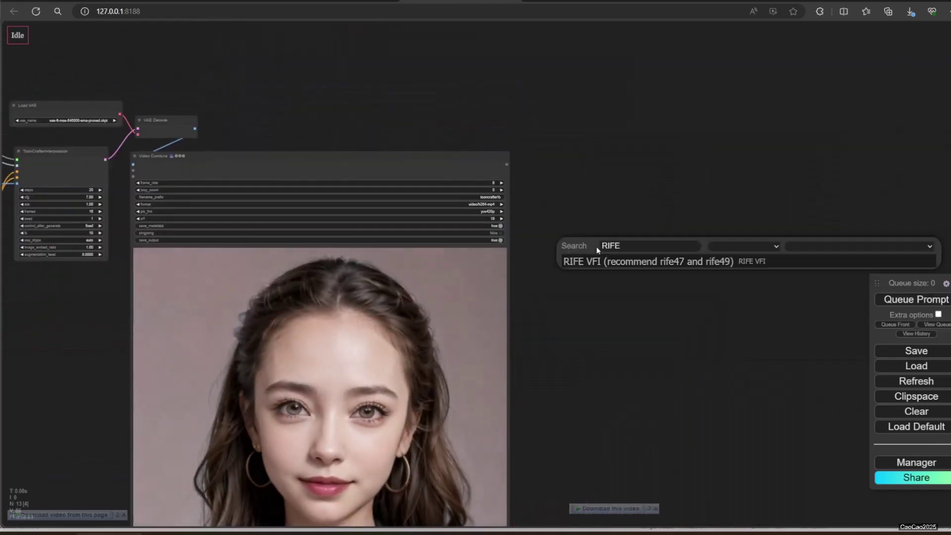
left_click(616, 263)
scroll(738, 308, "up", 6)
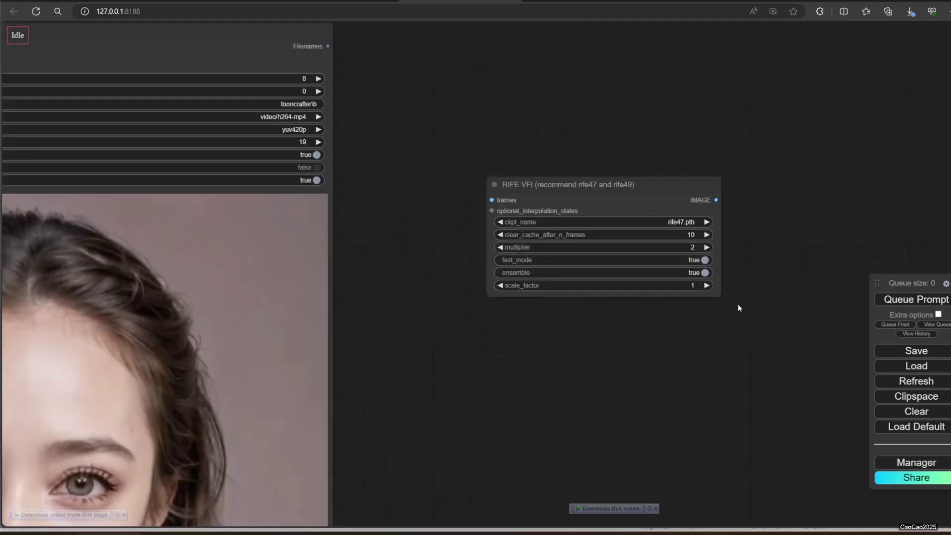
left_click_drag(739, 308, 766, 365)
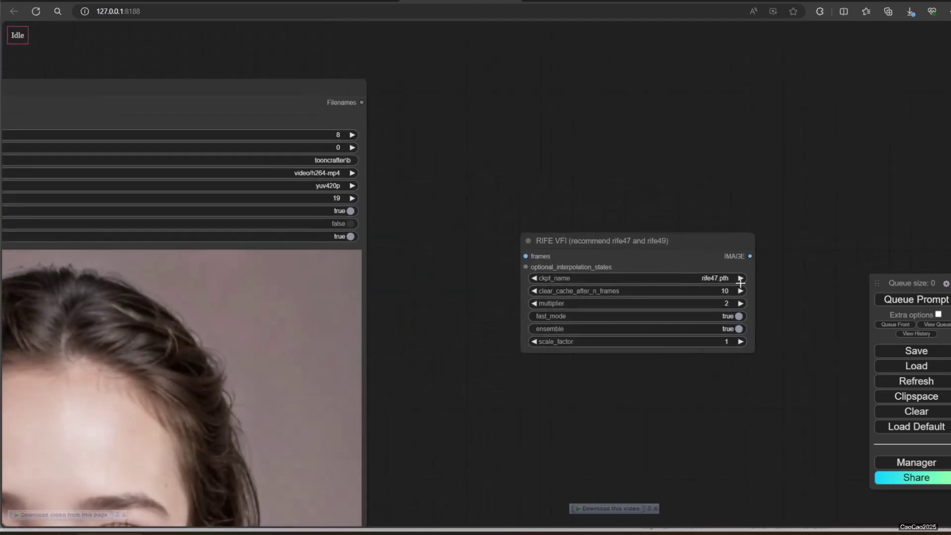
scroll(768, 260, "down", 7)
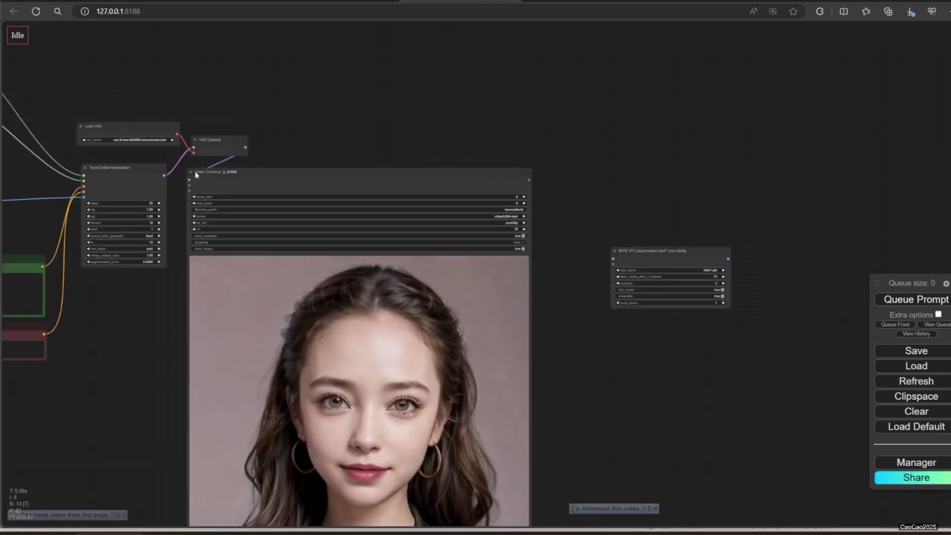
- Duplicate the Video Combine node with Ctrl+C / Ctrl+V
left_click(198, 173)
key("ctrl+c")
key("ctrl+v")
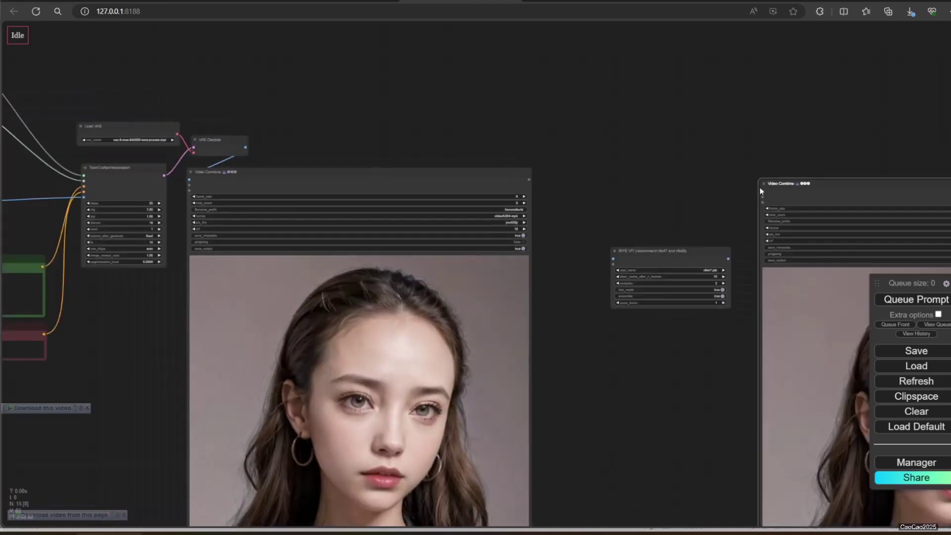
scroll(604, 254, "up", 3)
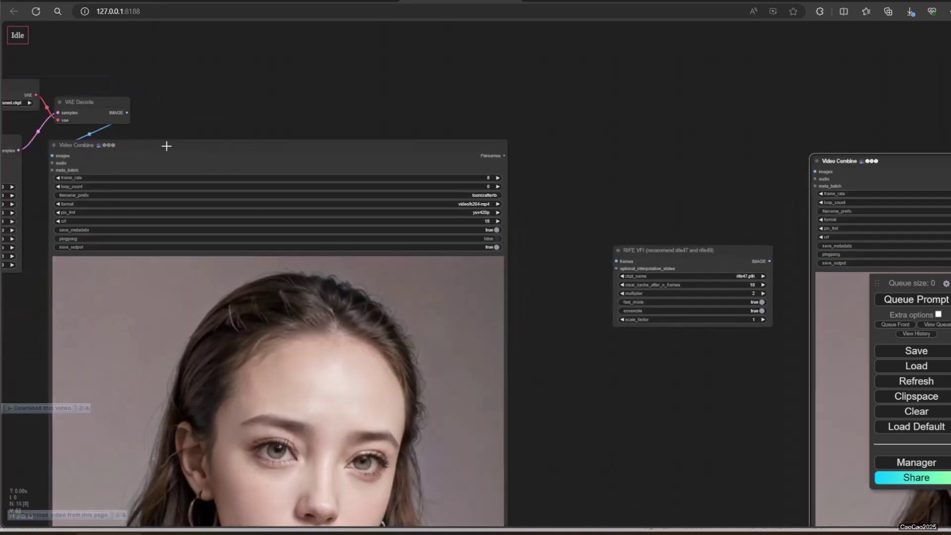
- Link VAE Decode IMAGE into RIFE VFI's frames and raise its multiplier to 4
left_click_drag(126, 112, 616, 261)
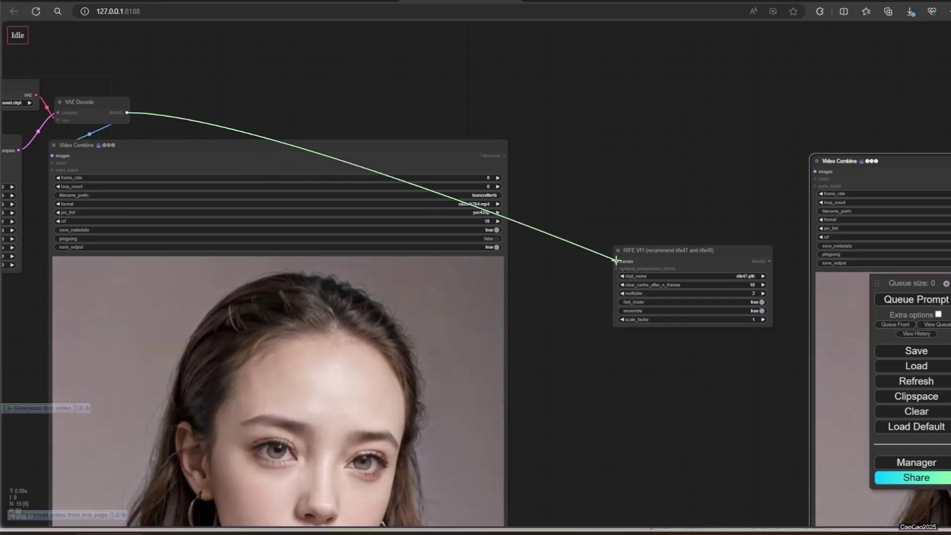
scroll(747, 365, "up", 3)
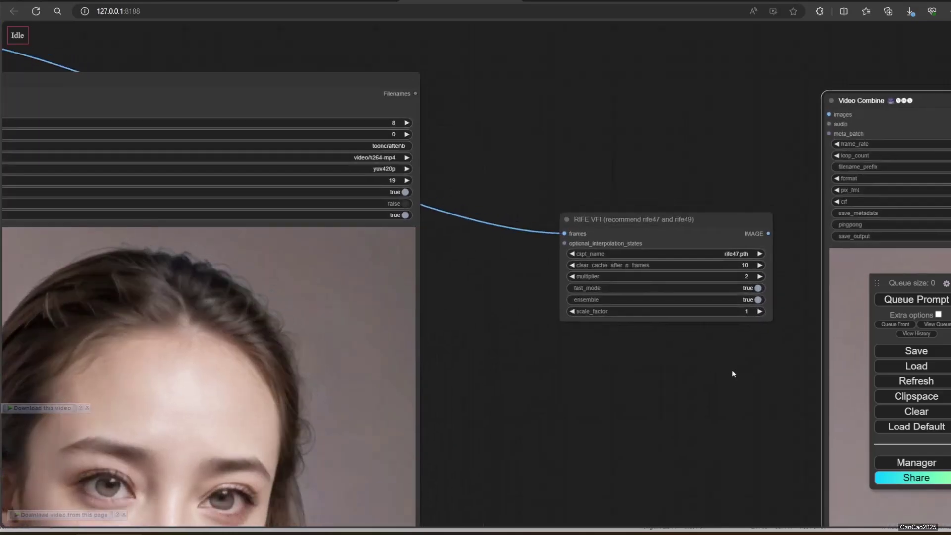
scroll(567, 383, "down", 4)
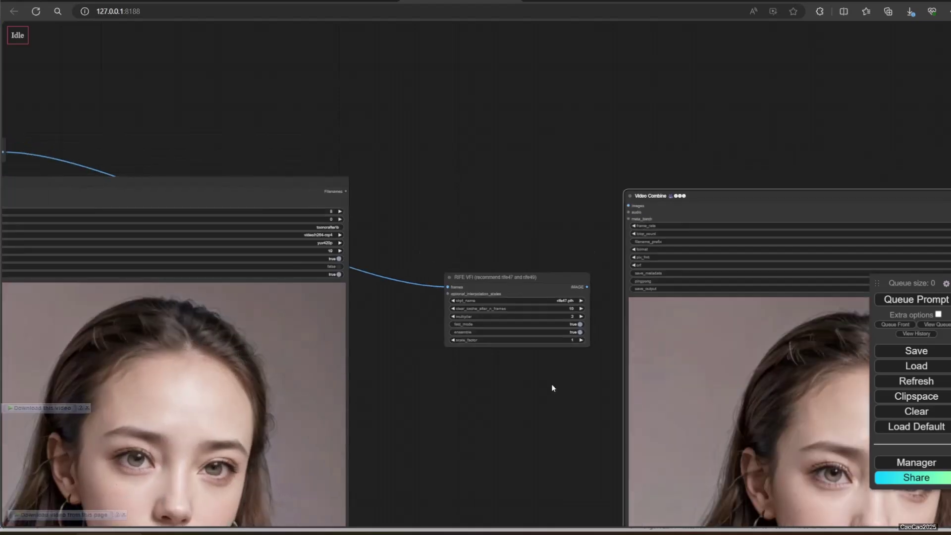
left_click_drag(553, 387, 503, 352)
scroll(532, 322, "up", 1)
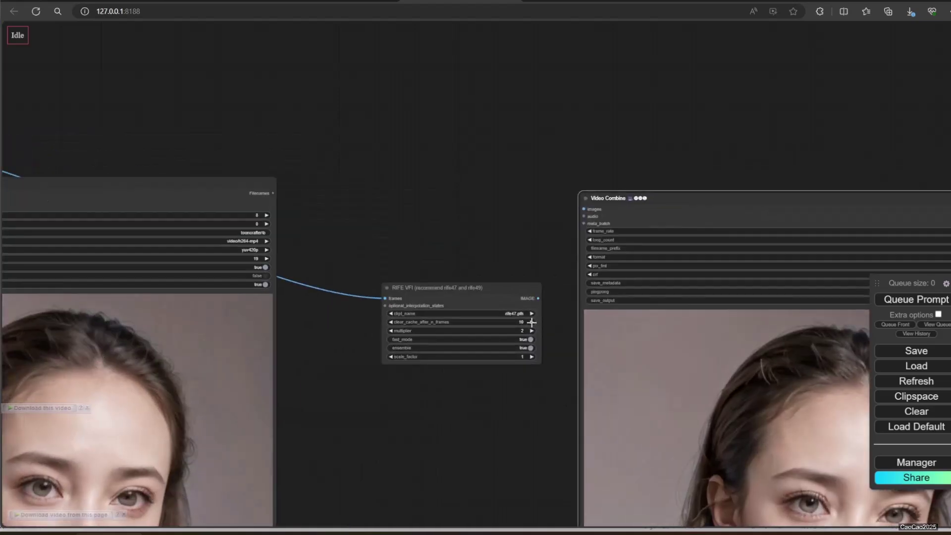
left_click(531, 331)
left_click(531, 330)
scroll(507, 218, "down", 2)
scroll(370, 241, "up", 1)
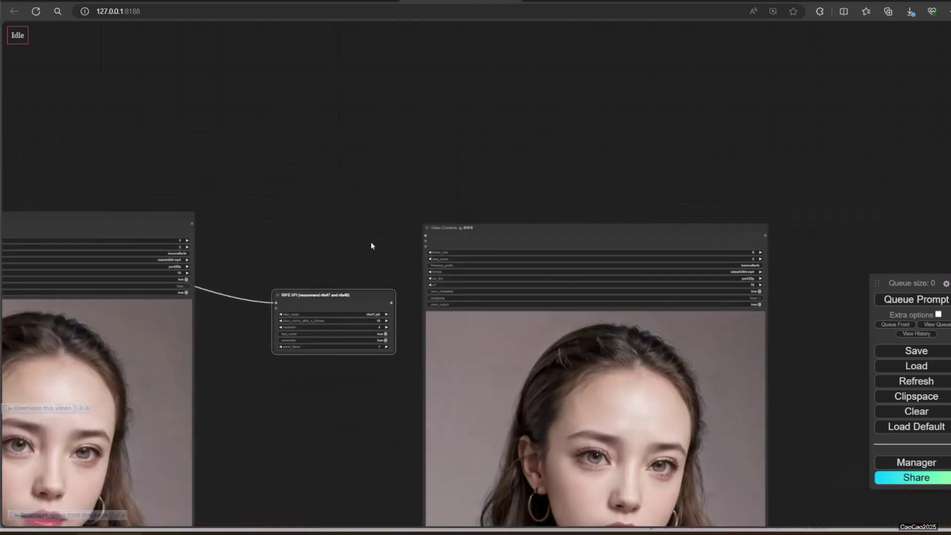
- Connect RIFE VFI's IMAGE output to the second Video Combine node
left_click_drag(392, 302, 426, 235)
left_click_drag(343, 295, 309, 283)
scroll(354, 239, "up", 1)
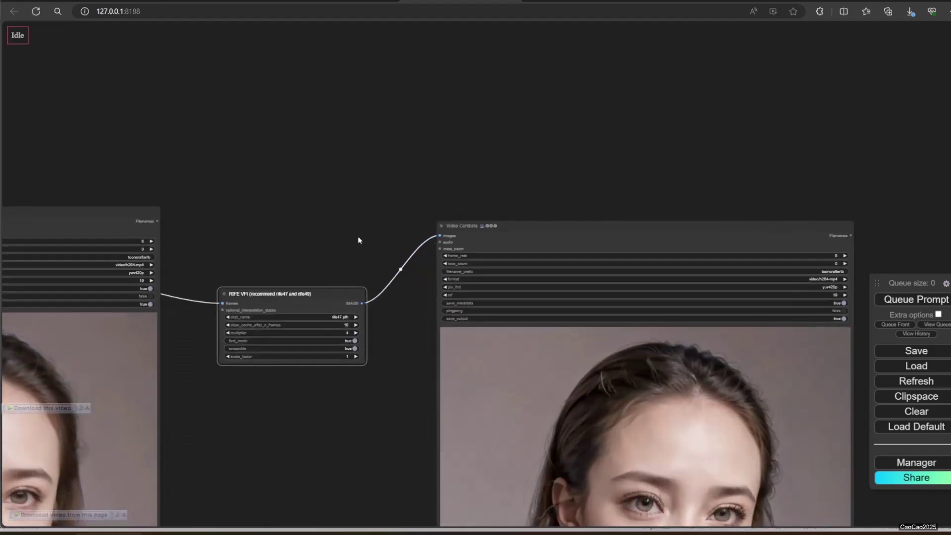
scroll(362, 240, "up", 1)
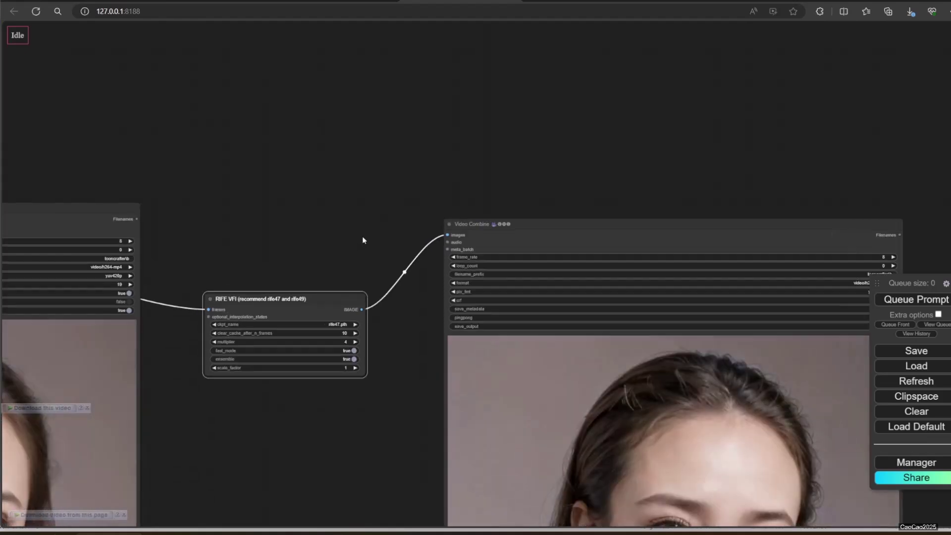
- Add an Upscale Image By node with scale_by 2 and bicubic upscale method
left_click(363, 239)
double_click(363, 240)
type("upsca")
left_click(416, 254)
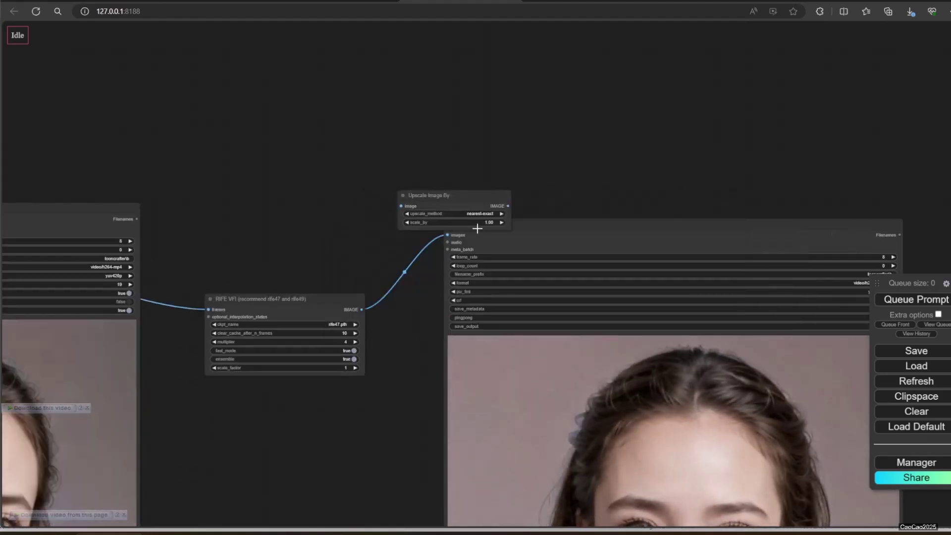
left_click(477, 223)
type("2")
left_click(635, 221)
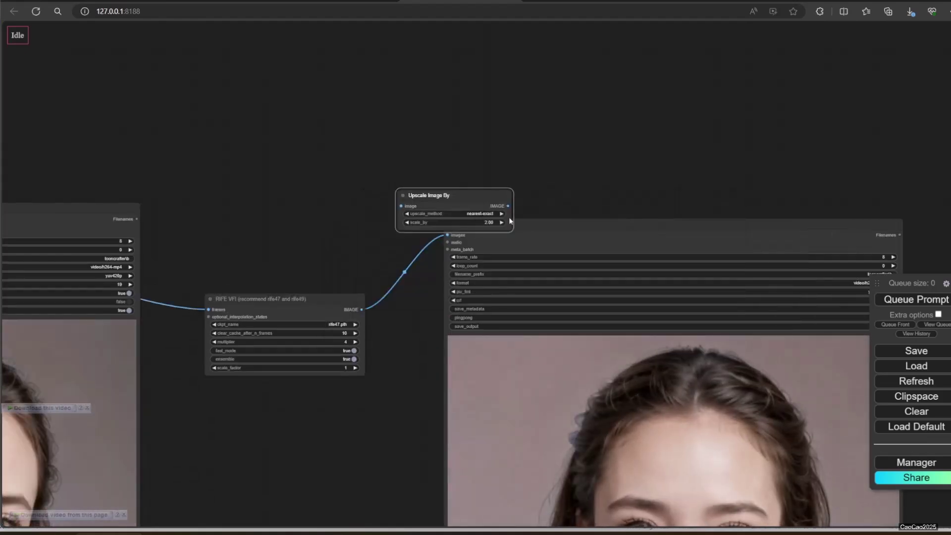
left_click(483, 213)
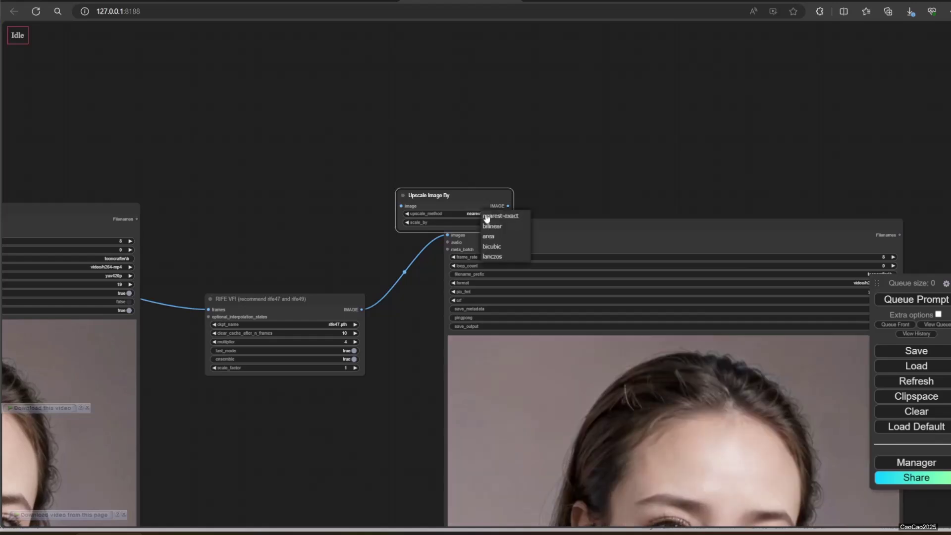
left_click(501, 246)
left_click_drag(446, 195, 362, 194)
- Wire Upscale Image By between VAE Decode and RIFE VFI, feeding RIFE into the second Video Combine
left_click_drag(317, 298, 402, 344)
left_click_drag(402, 362, 569, 262)
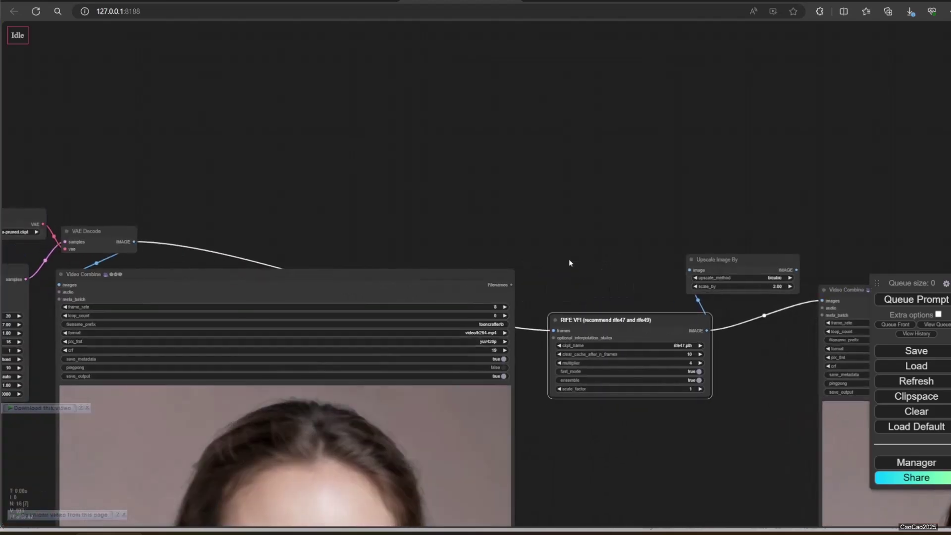
left_click_drag(134, 242, 569, 229)
left_click_drag(656, 239, 552, 328)
left_click_drag(639, 302, 483, 292)
left_click_drag(548, 321, 665, 291)
left_click_drag(601, 367, 440, 344)
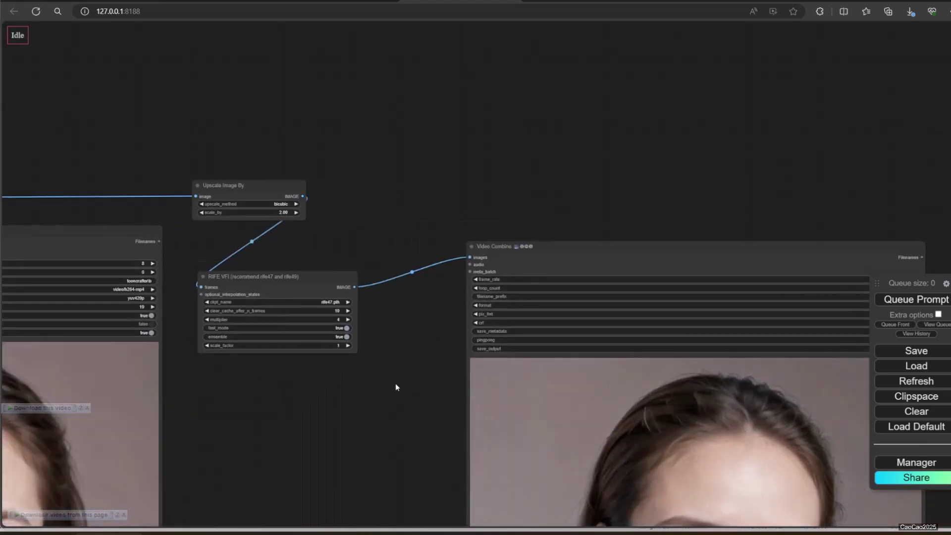
left_click_drag(395, 386, 330, 390)
- Set the second Video Combine node's frame_rate to 32
left_click(796, 284)
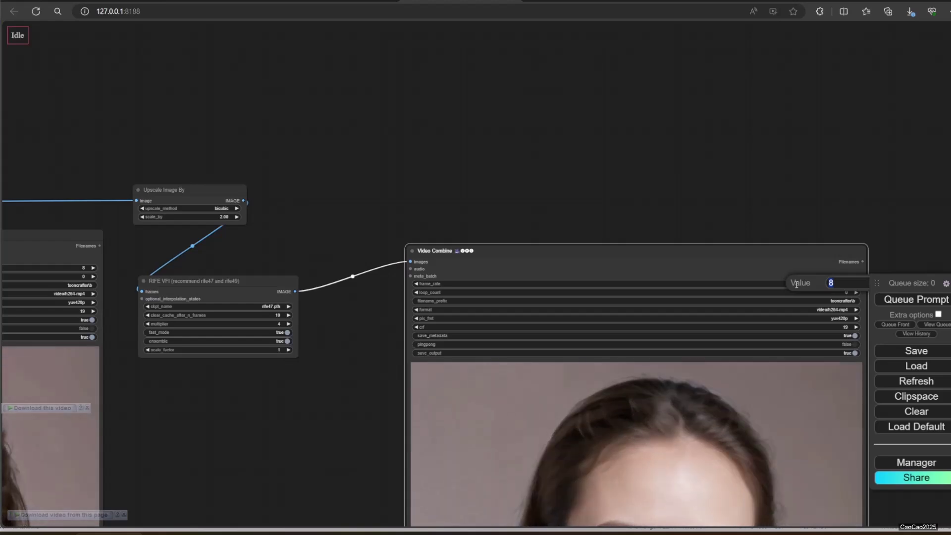
type("32")
key("Return")
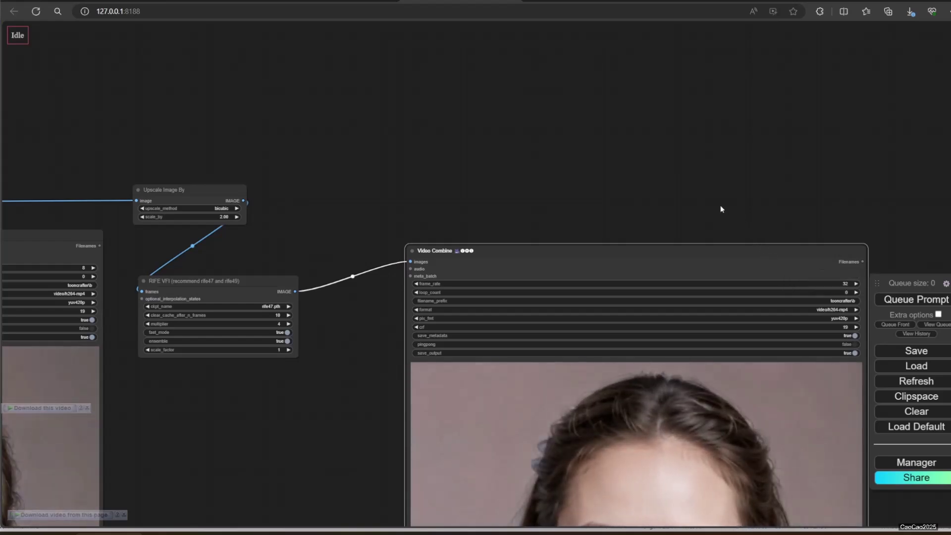
scroll(714, 204, "down", 5)
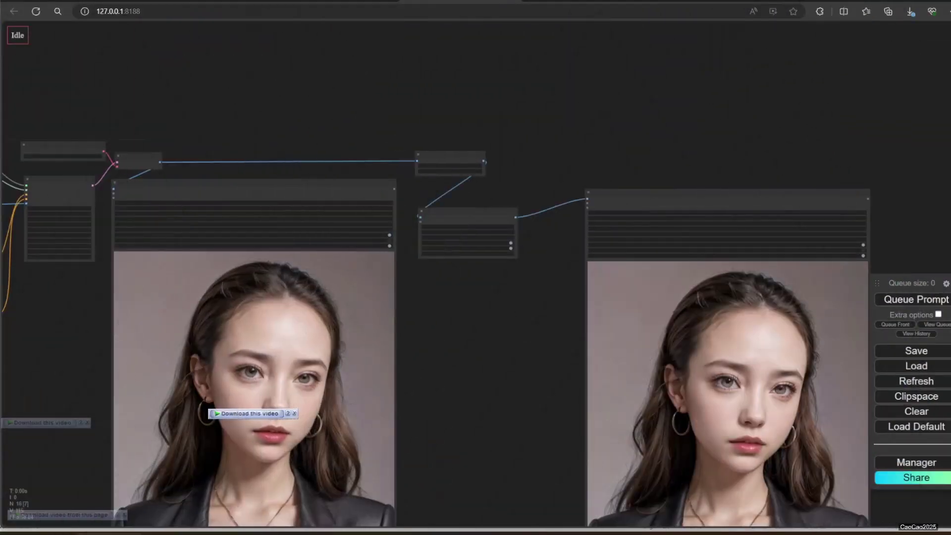
- Load the full-body image into the second Load Image node and enlarge both nodes side by side
left_click_drag(495, 427, 410, 268)
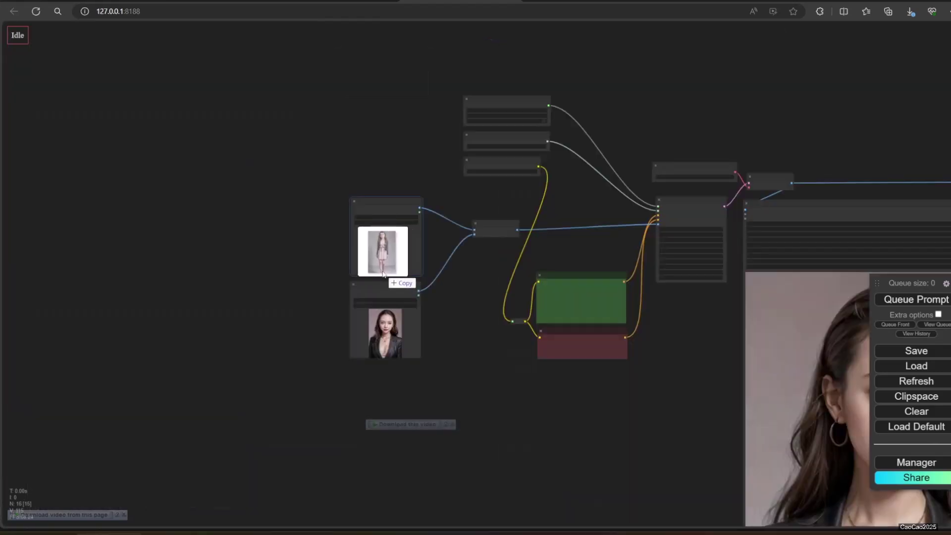
left_click_drag(379, 268, 381, 349)
scroll(466, 299, "up", 5)
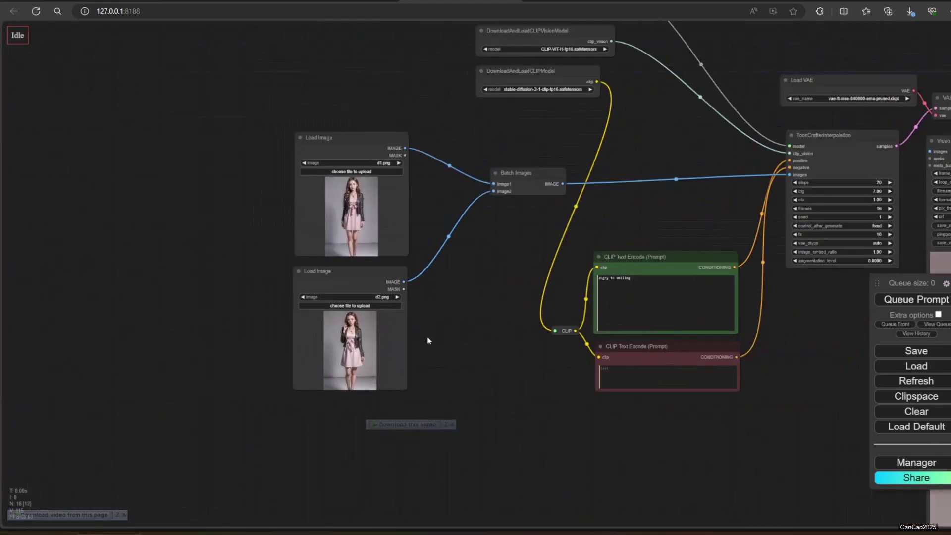
left_click_drag(344, 150, 141, 110)
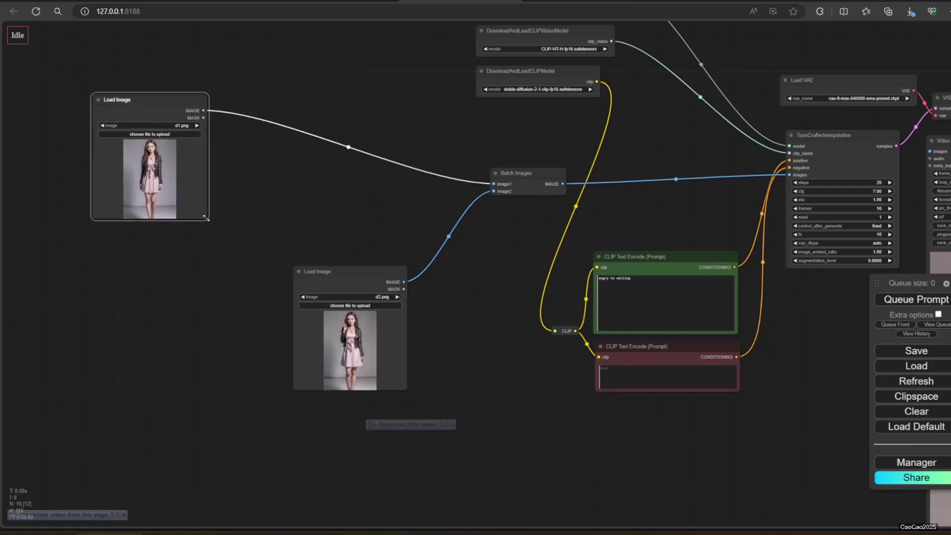
left_click_drag(206, 221, 268, 405)
left_click_drag(347, 274, 332, 105)
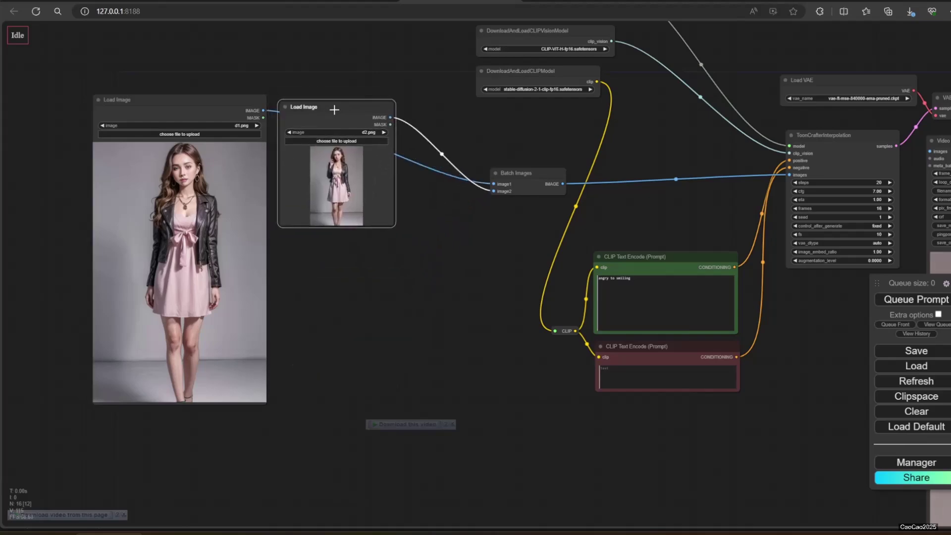
left_click_drag(388, 220, 466, 398)
- Select the Upscale Image By and RIFE branch and bypass it
left_click_drag(562, 367, 312, 410)
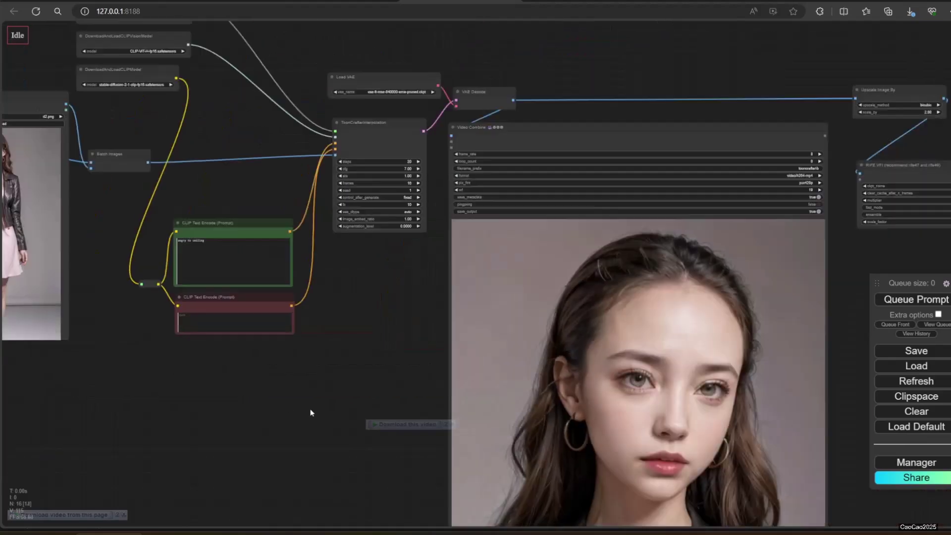
scroll(312, 410, "down", 4)
left_click_drag(728, 158, 838, 276)
scroll(382, 371, "up", 3)
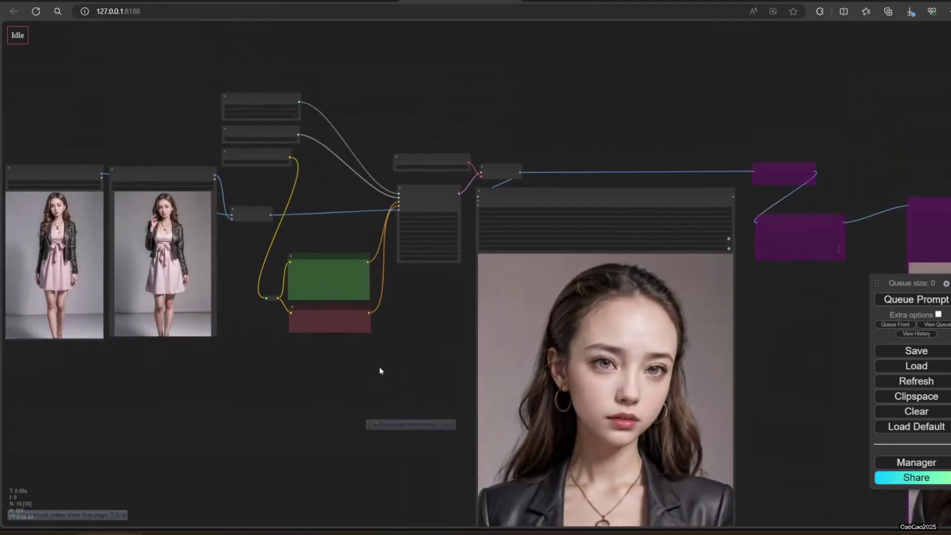
left_click_drag(388, 365, 515, 403)
scroll(439, 298, "up", 2)
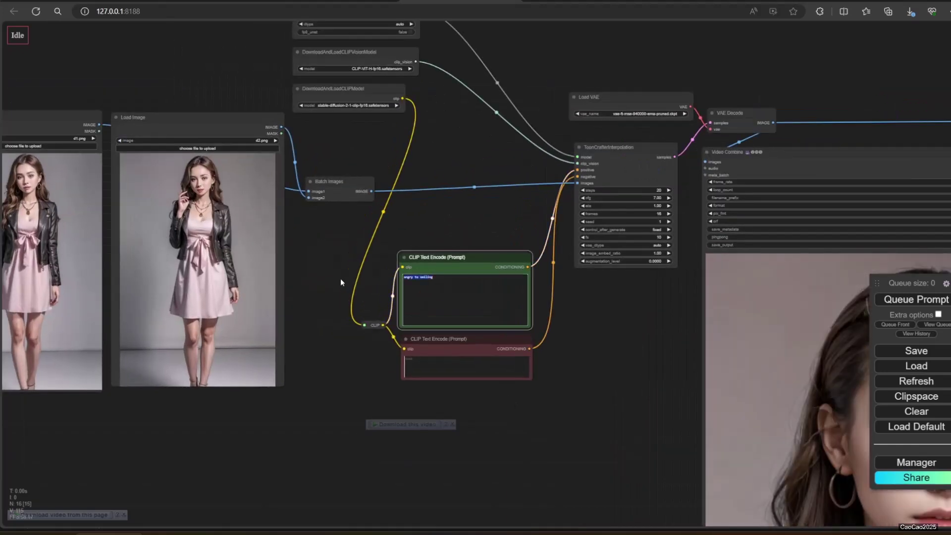
- Type 'smving' into the prompt, queue the run, and keep Task Manager's GPU view alongside
type("smving")
key("ctrl+shift+Escape")
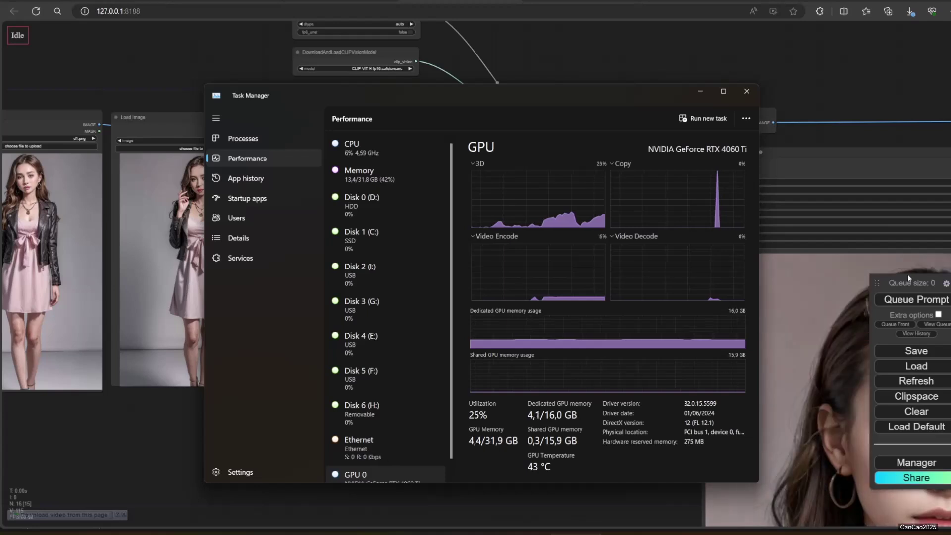
left_click(910, 301)
left_click(910, 301)
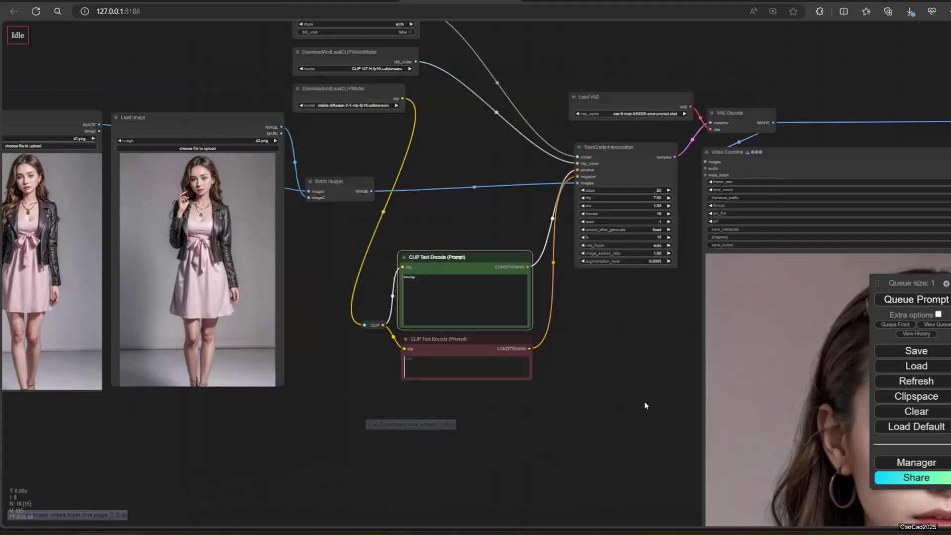
key("alt+Tab")
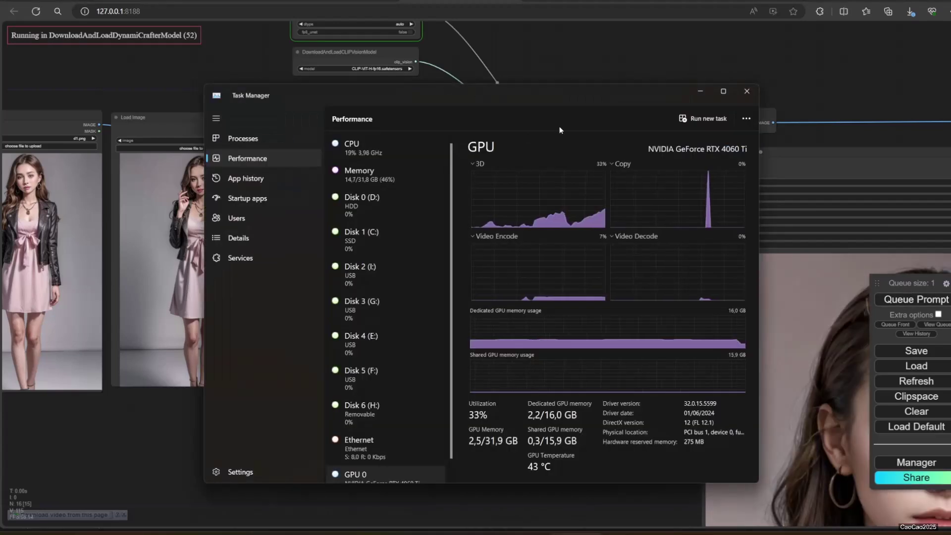
left_click_drag(558, 102, 393, 99)
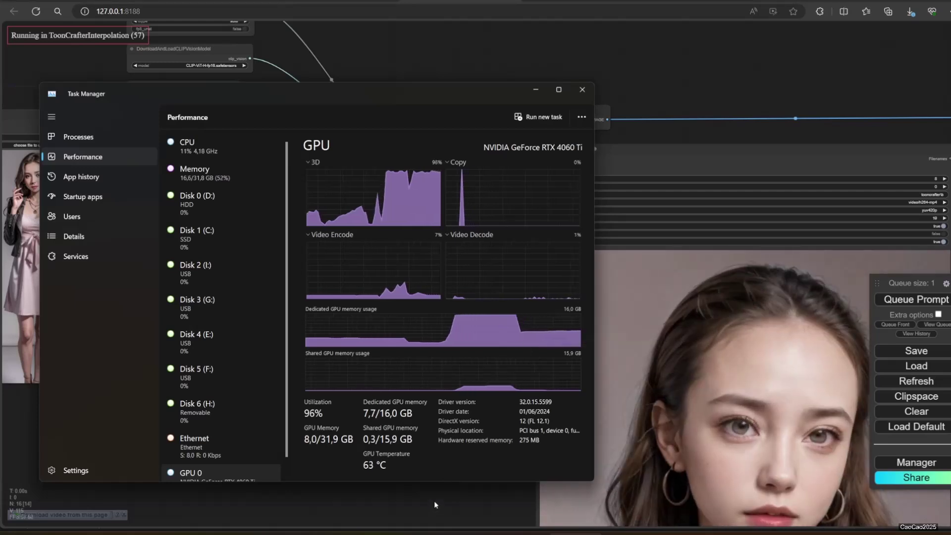
- Return to ComfyUI and view the finished full-body d1/d2 interpolation video
left_click(434, 501)
scroll(226, 410, "down", 5)
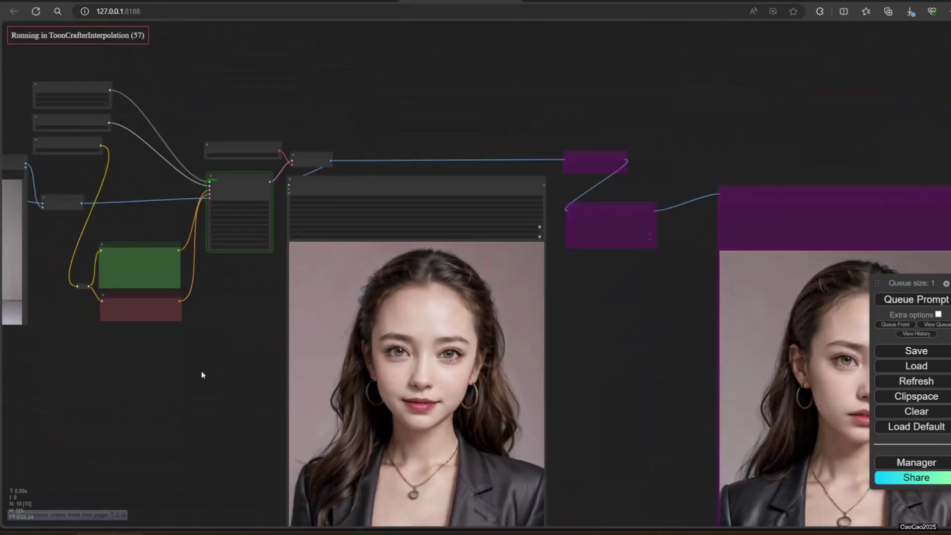
left_click_drag(201, 374, 419, 370)
scroll(418, 369, "up", 3)
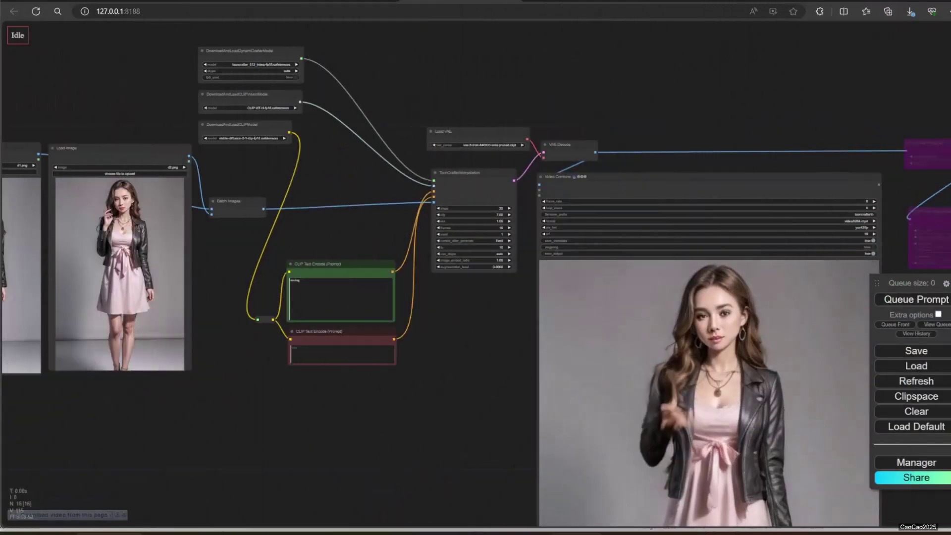
- Check the console log for the run time, then return to the ComfyUI canvas
left_click(437, 508)
left_click(438, 508)
key("alt+Tab")
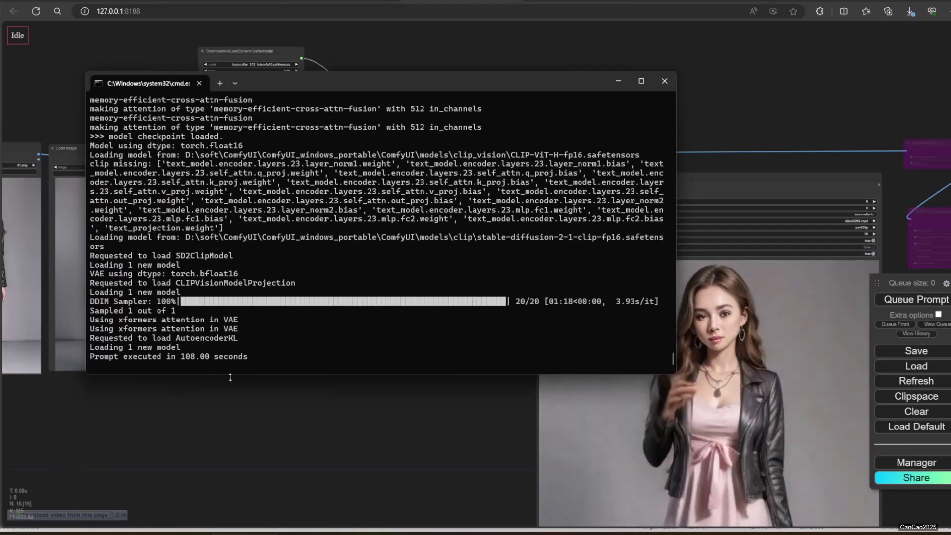
left_click(427, 429)
- Re-enable the three bypassed upscale and RIFE nodes with Ctrl+B and queue the workflow again
left_click_drag(437, 408, 233, 408)
left_click_drag(822, 361, 516, 361)
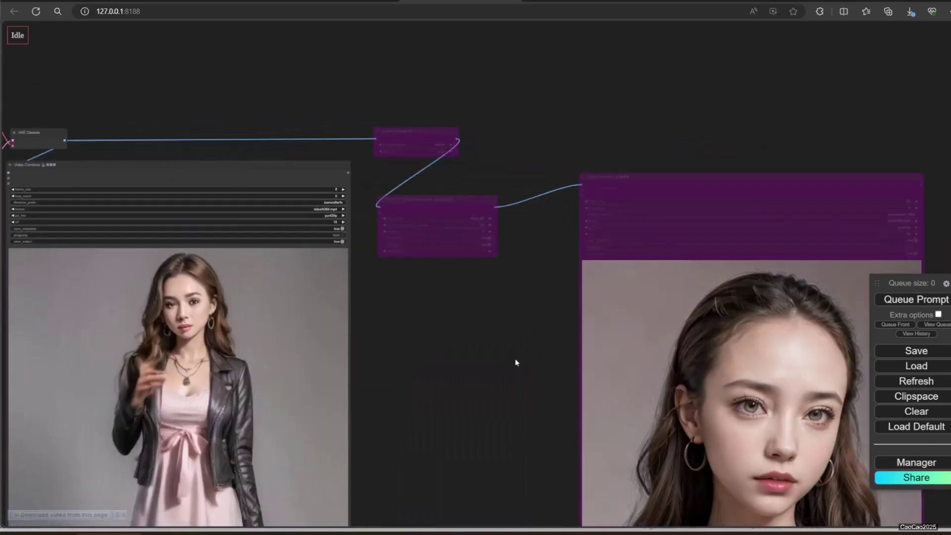
left_click_drag(425, 101, 679, 320)
key("ctrl+b")
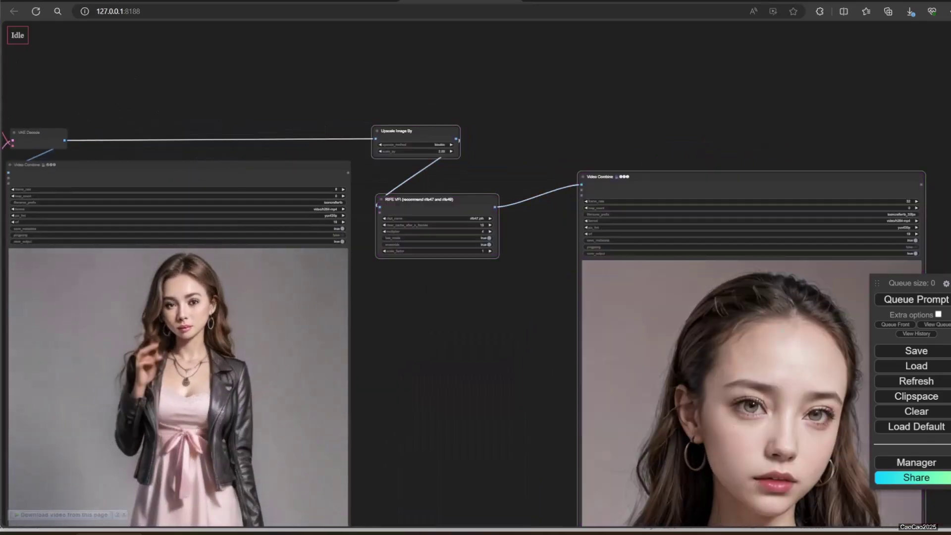
left_click(935, 300)
left_click_drag(483, 337, 530, 377)
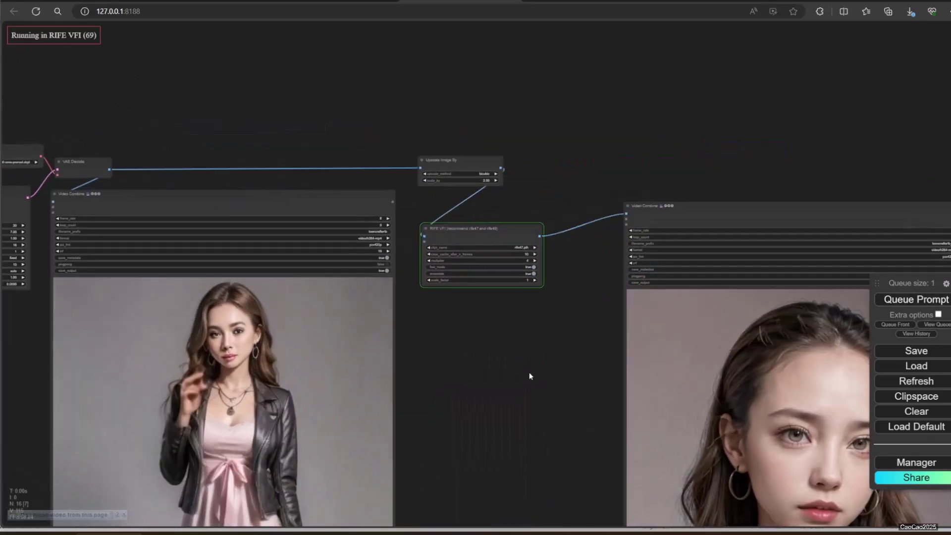
left_click_drag(477, 404, 632, 259)
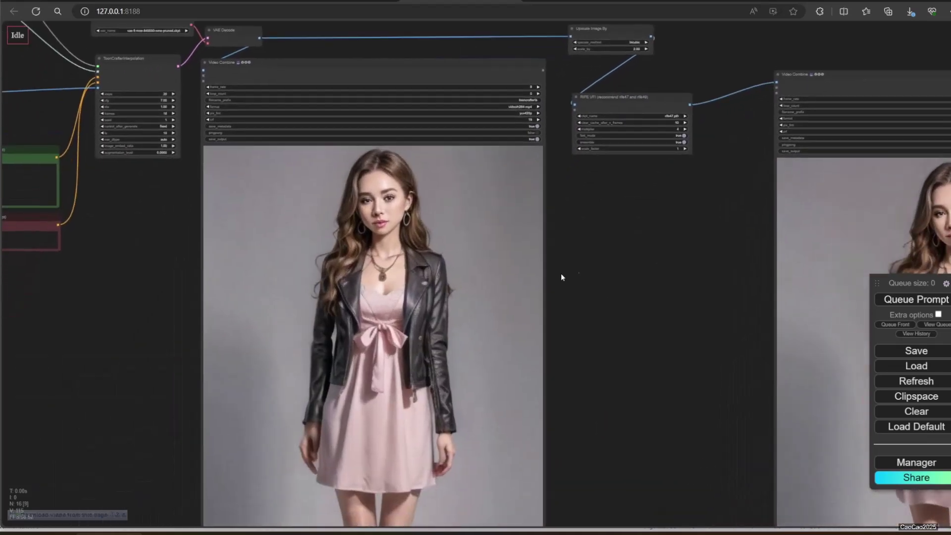
- Pan and zoom to compare the original and RIFE-smoothed full-body videos side by side
scroll(562, 278, "down", 1)
left_click_drag(635, 323, 446, 231)
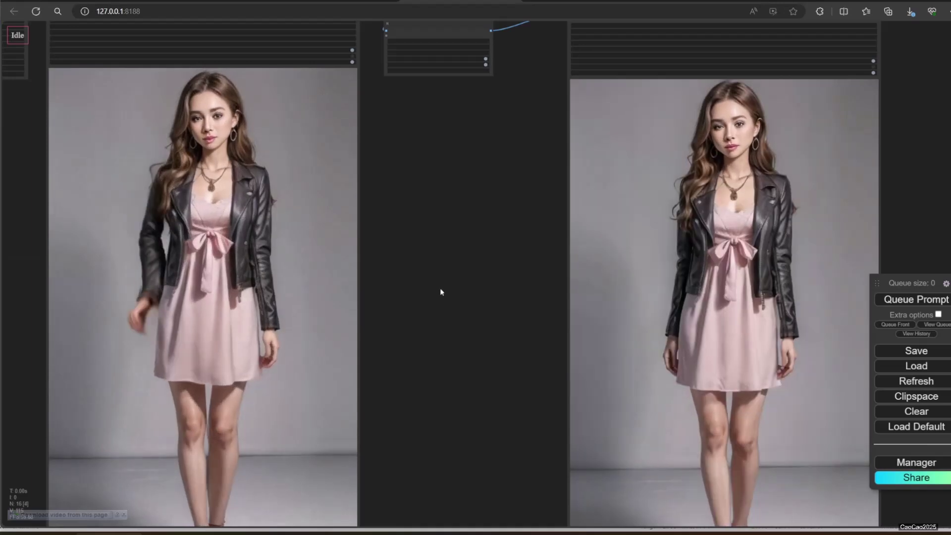
scroll(441, 292, "down", 2)
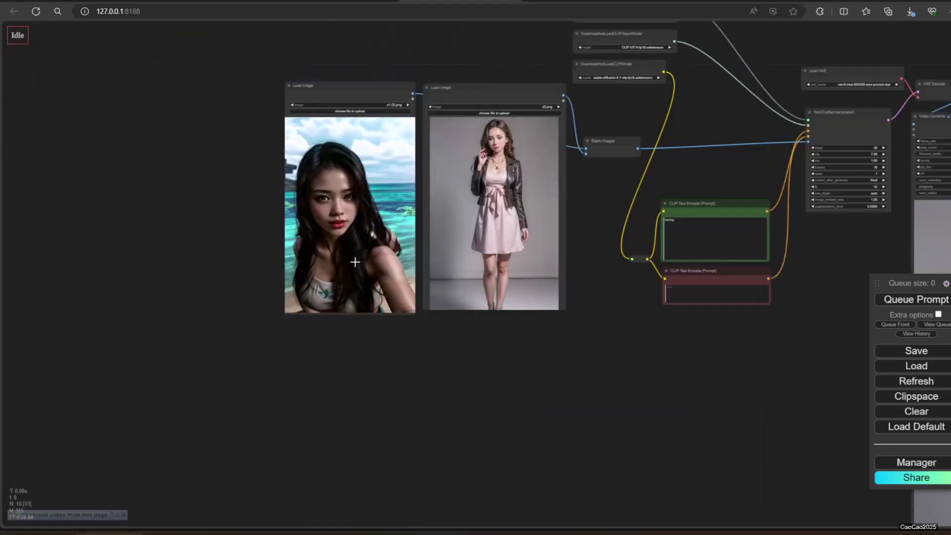
- Load the second beach portrait, a2 (3).png, into the second Load Image node
left_click_drag(352, 261, 502, 256)
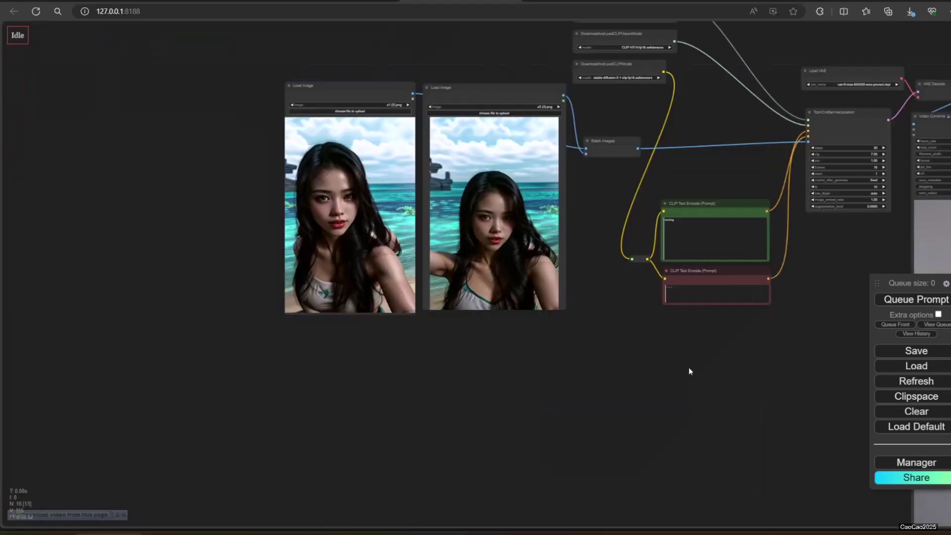
left_click_drag(689, 372, 469, 414)
scroll(469, 414, "up", 2)
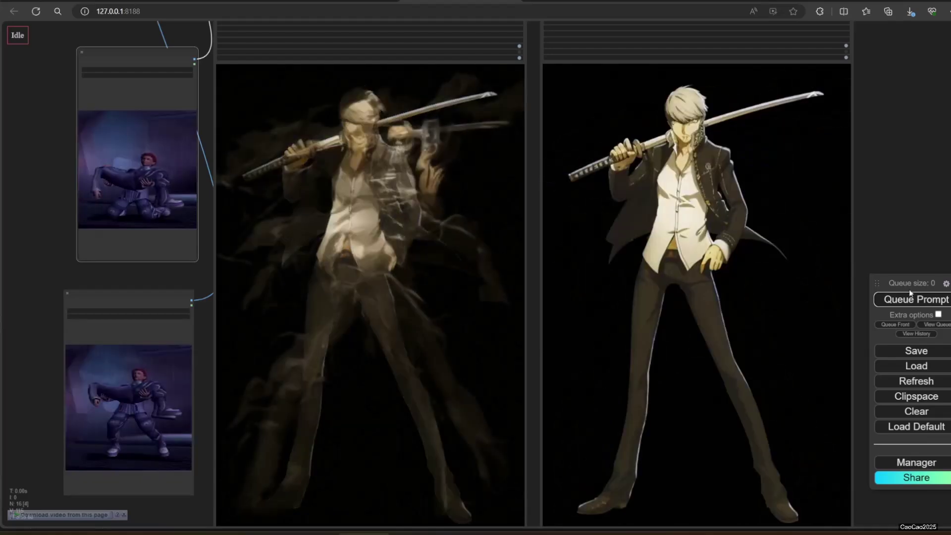
- Queue the workflow for the new image pair and open Task Manager to watch GPU load
left_click(903, 301)
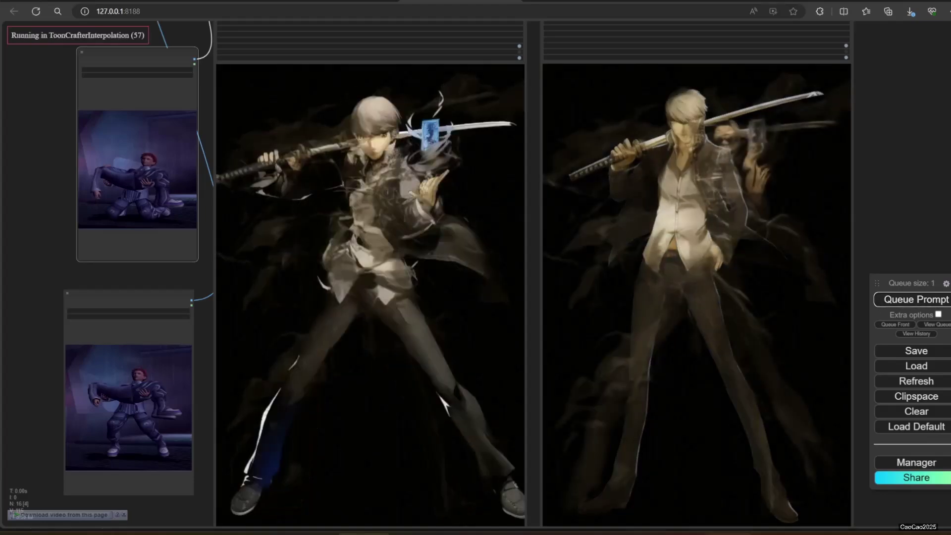
key("ctrl+shift+Escape")
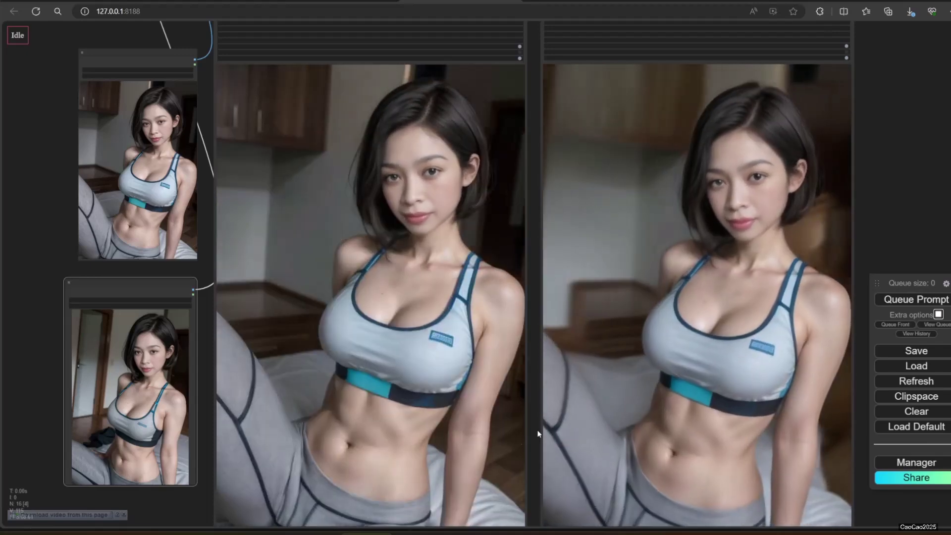
- Scroll the canvas down to view both finished Video Combine previews
scroll(58, 208, "down", 1)
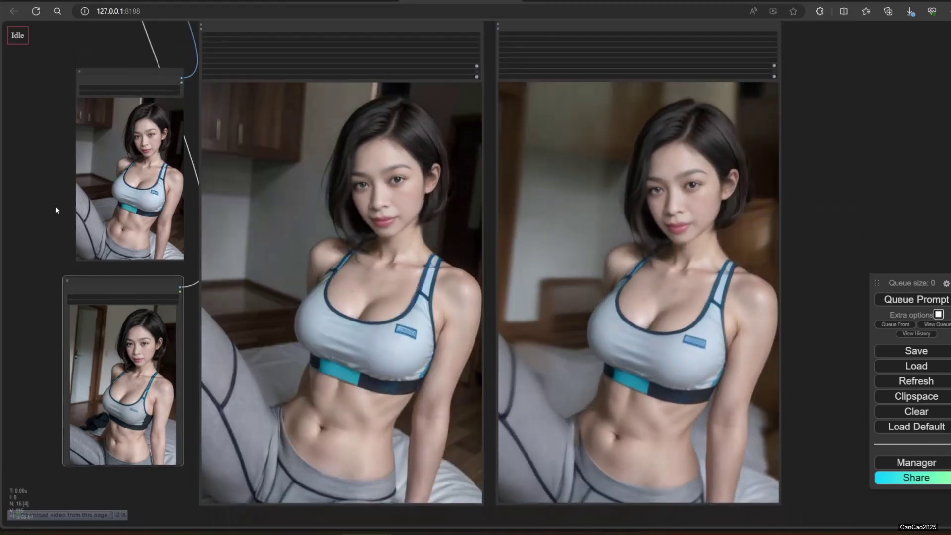